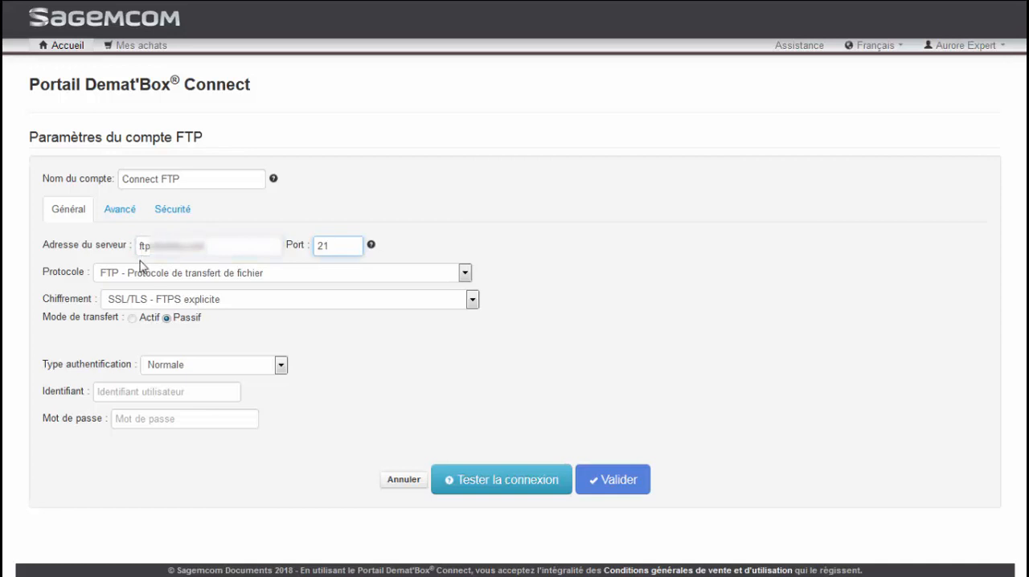
# - Set the FTP account's encryption to Aucun (non sécurisé), then fill in the identifier dematbox and the account password
pyautogui.click(138, 302)
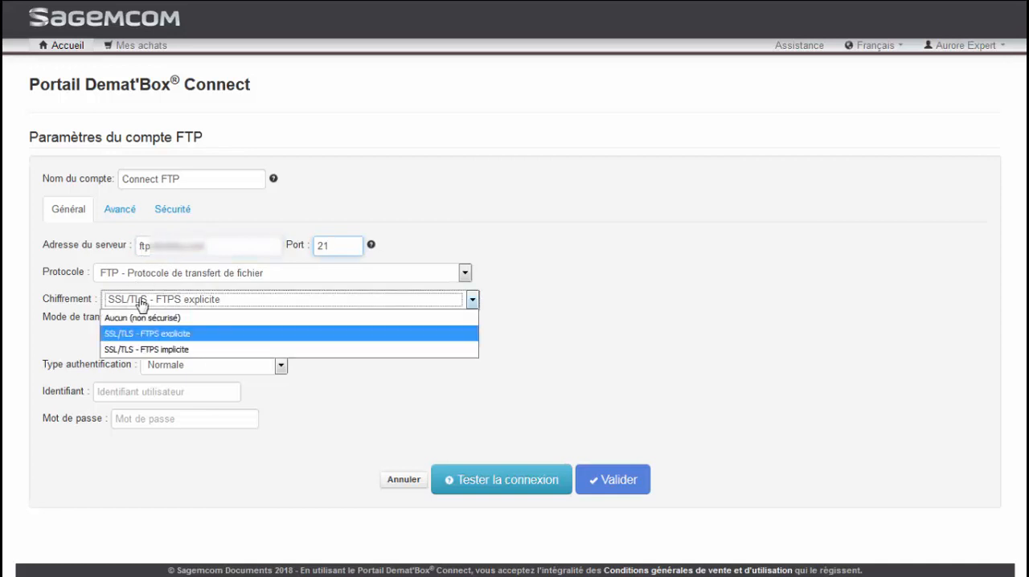
pyautogui.click(138, 318)
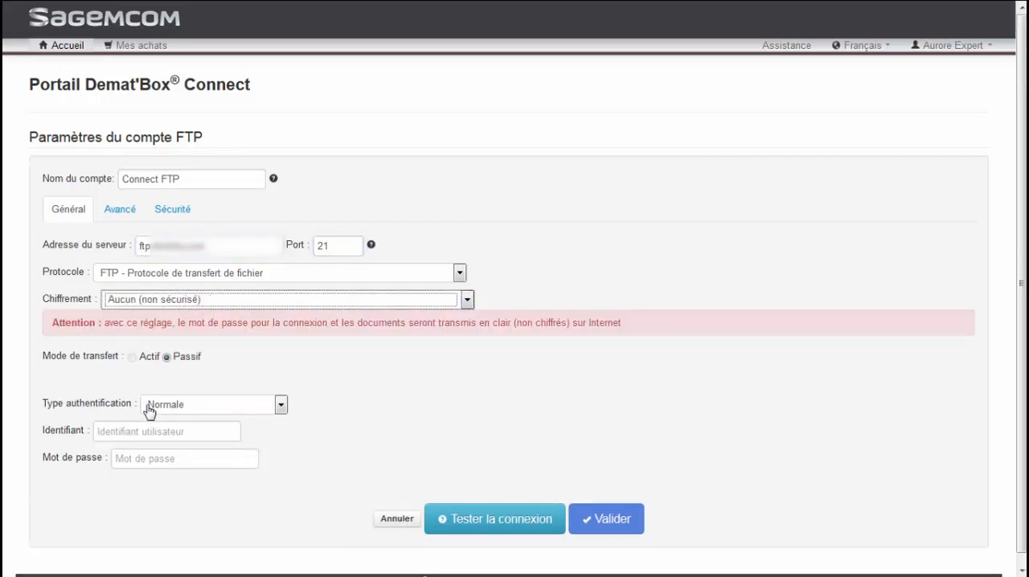
pyautogui.click(106, 431)
pyautogui.write('dematbox')
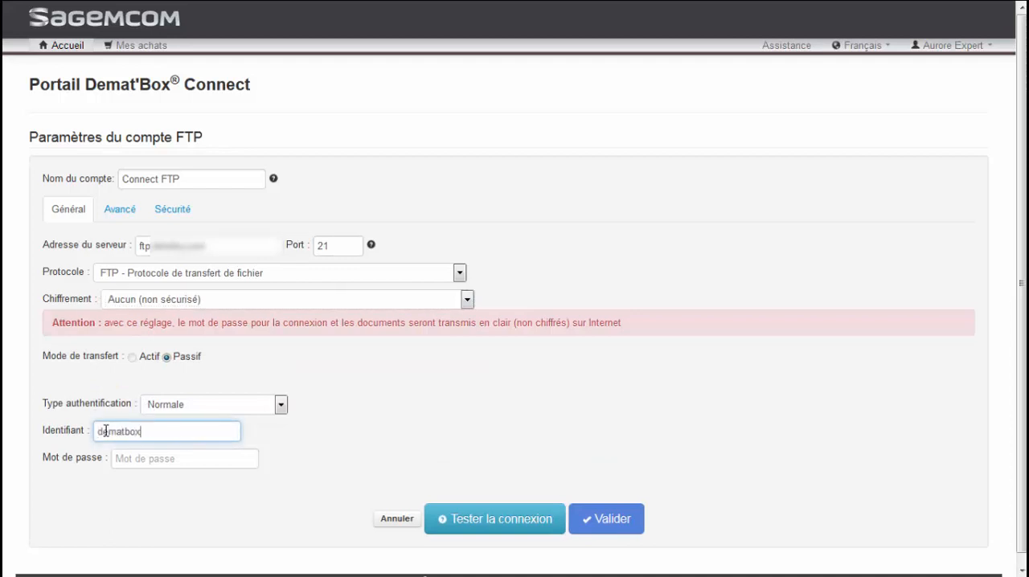
pyautogui.press('Tab')
pyautogui.write('••••••••')
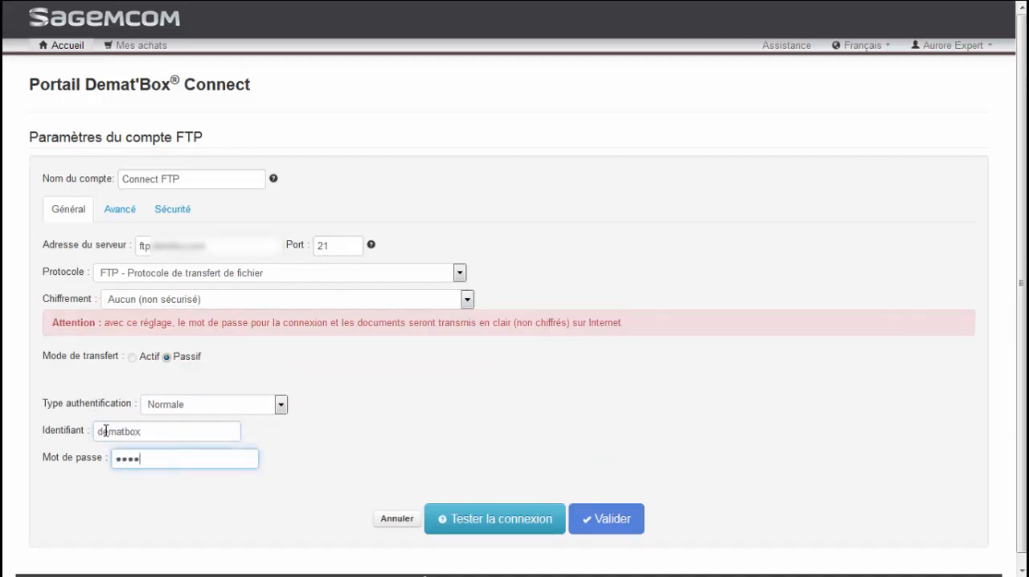
pyautogui.write('••••')
# - Test the FTP connection and validate the Connect FTP account settings
pyautogui.click(447, 520)
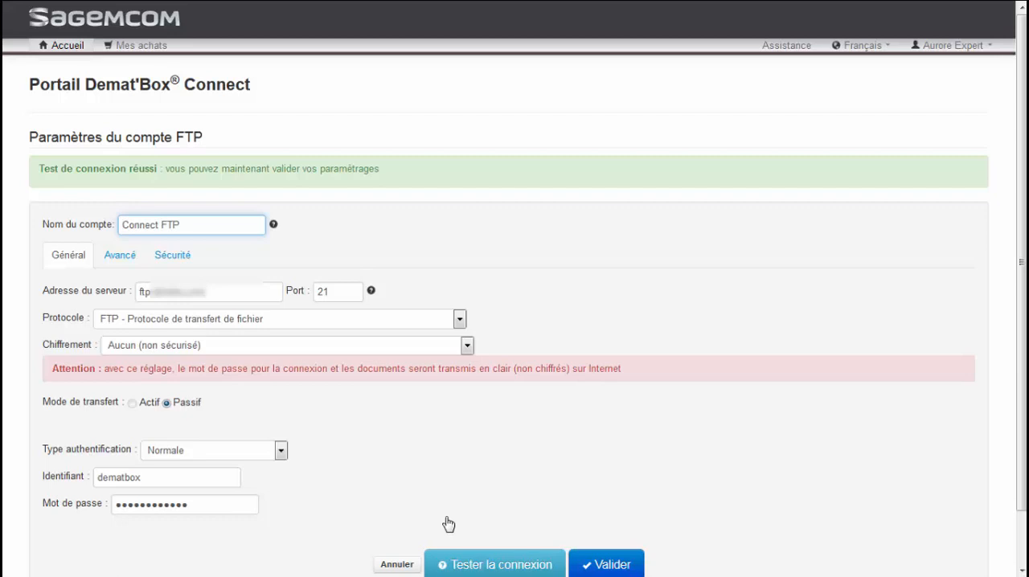
pyautogui.click(606, 566)
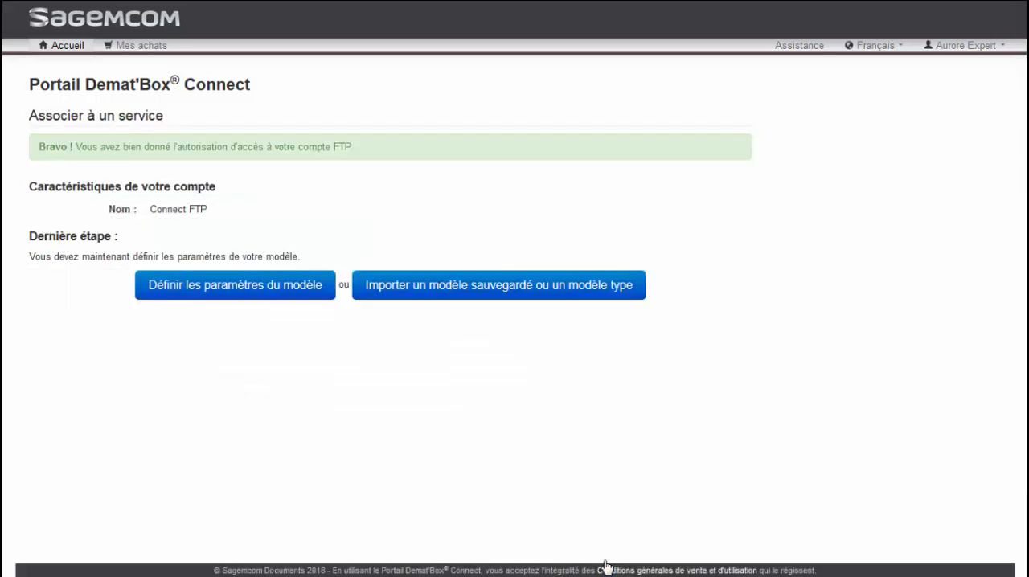
# - Start defining the model's parameters, dismiss the creation help, and name the model Modèle FTP
pyautogui.click(198, 296)
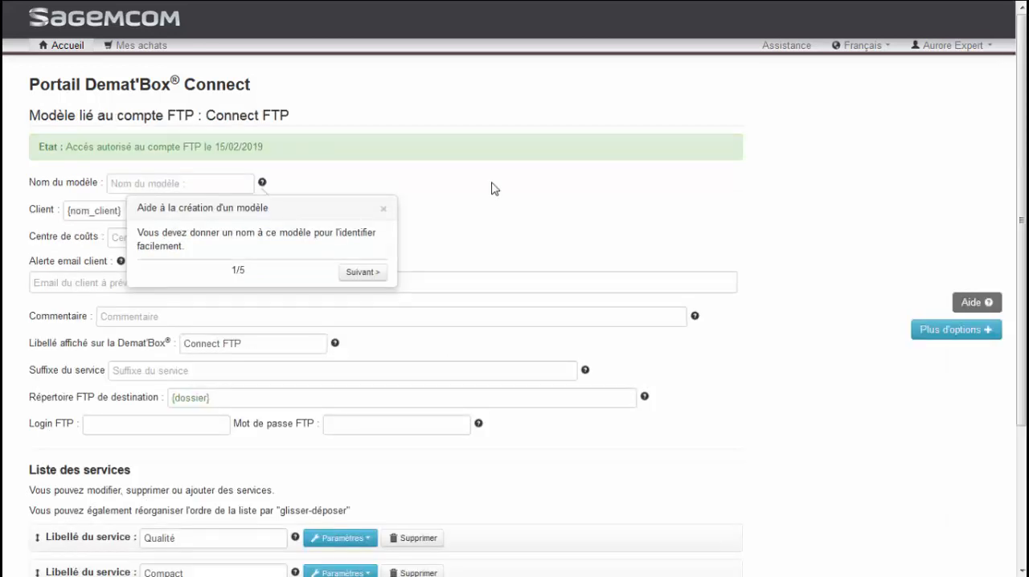
pyautogui.click(384, 208)
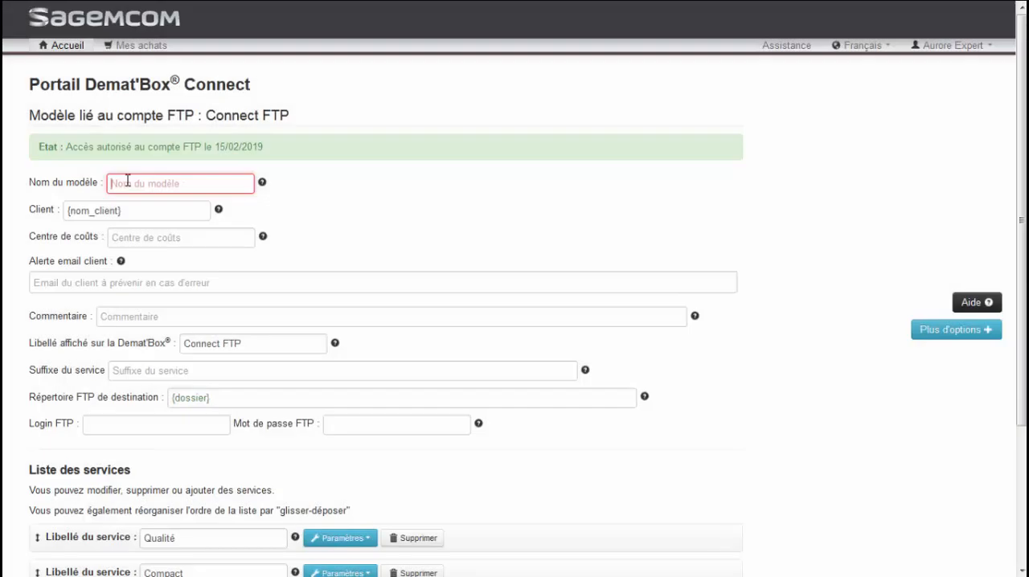
pyautogui.write('Modèle FTP')
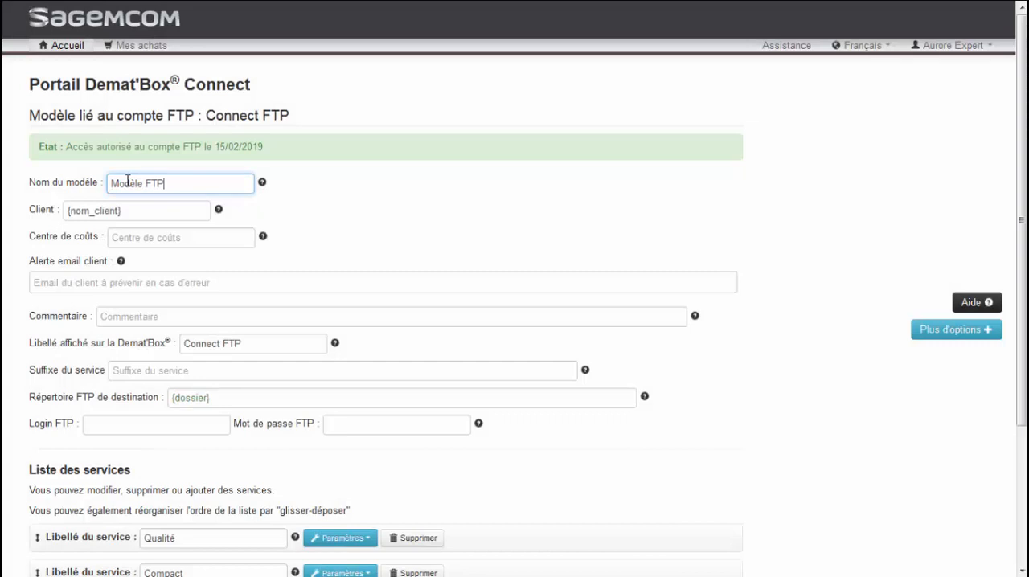
# - Add the variable {alerte_adresse_client} as the client's alert email, leaving the client and cost centre fields as they are
pyautogui.press('Tab')
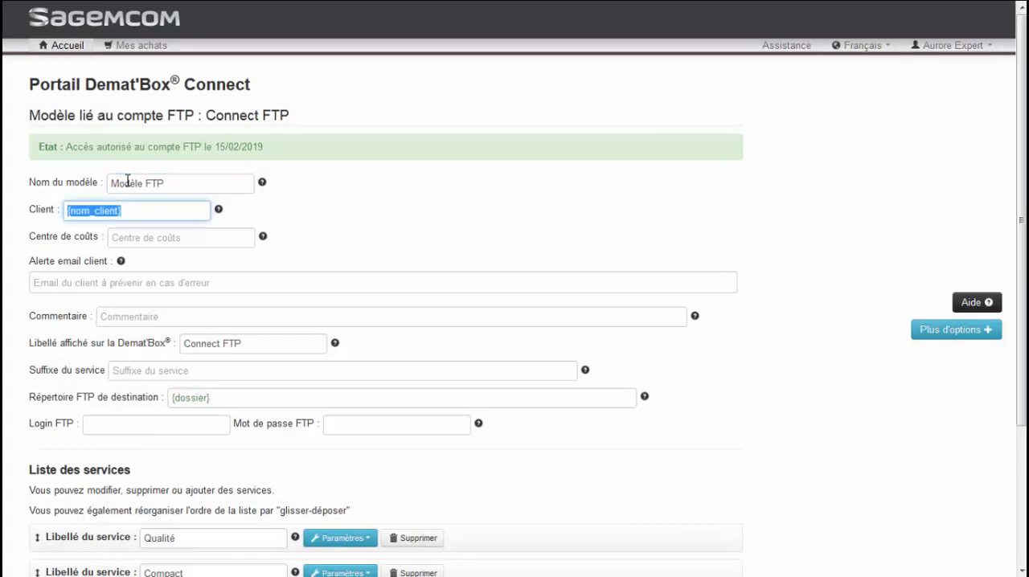
pyautogui.press('Tab')
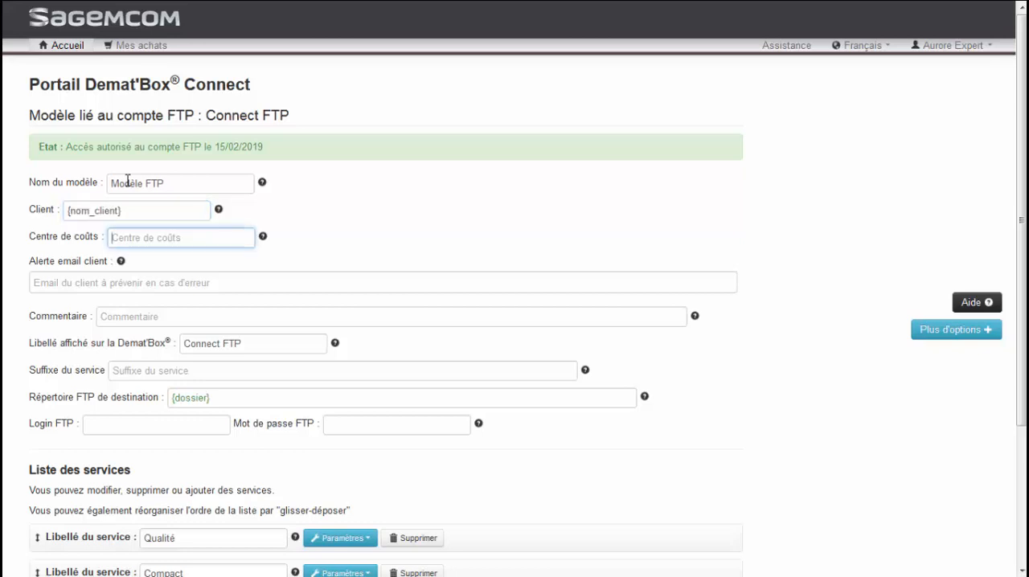
pyautogui.press('Tab')
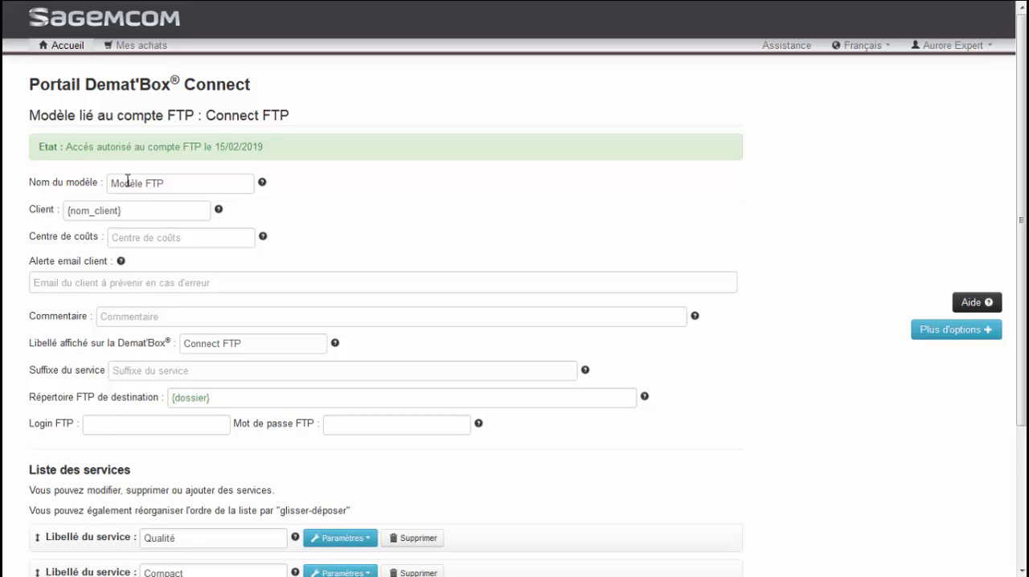
pyautogui.write('{alerte_adresse_client')
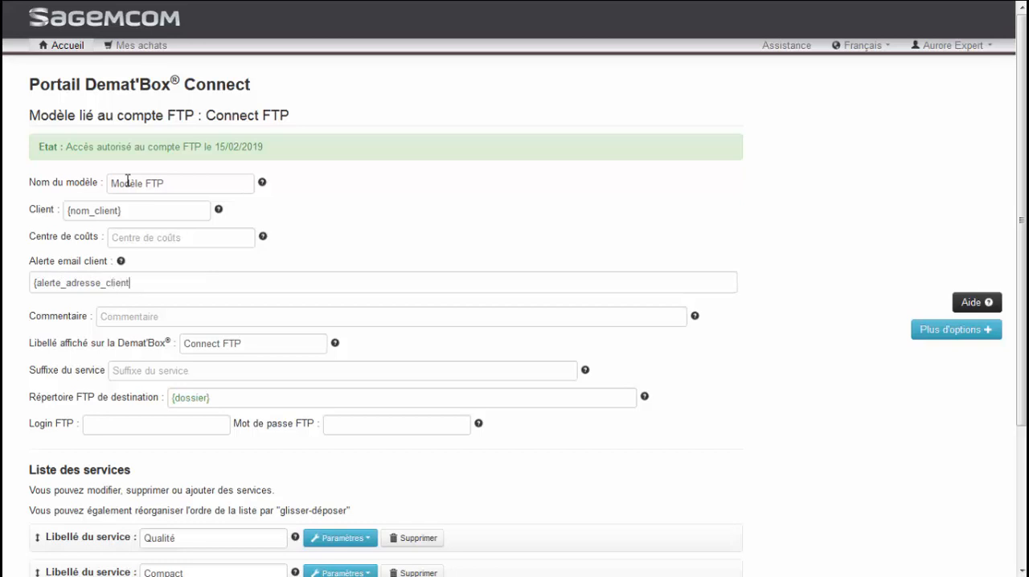
pyautogui.write('}')
pyautogui.press('Return')
pyautogui.press('Tab')
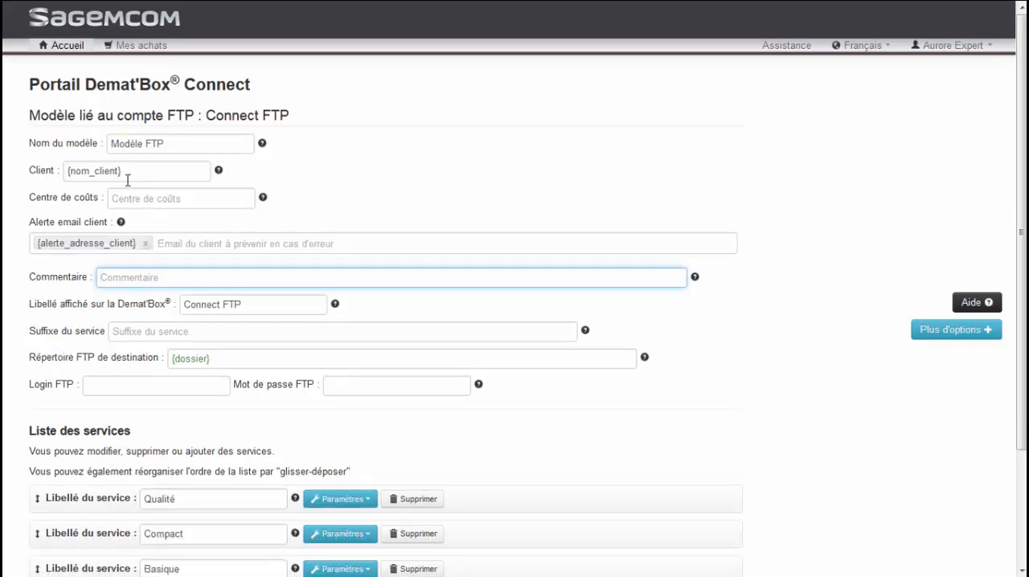
# - Set the model's comment to the variable {dossier}
pyautogui.write('{dossier}')
pyautogui.press('Tab')
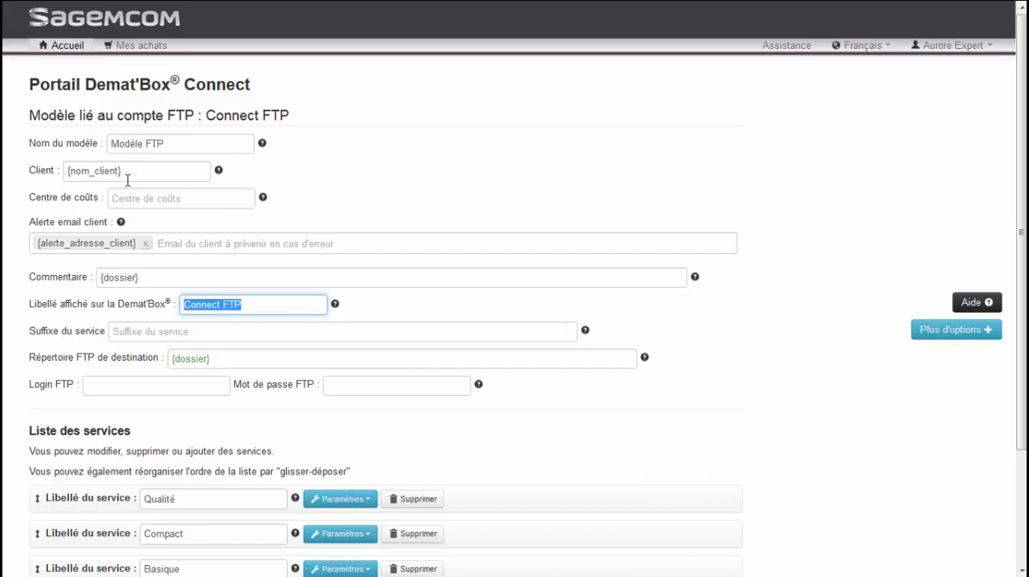
# - Set the label displayed on the Demat'Box to {société_abrégé} Expert and the service suffix to {société_abrégé}
pyautogui.write('{so')
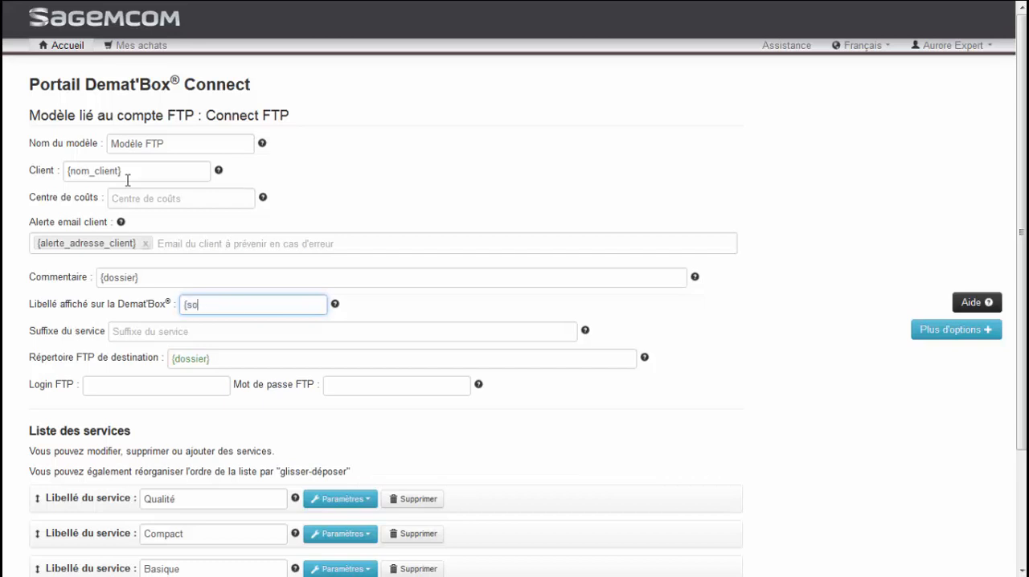
pyautogui.write('ciété_abrégé} Expert')
pyautogui.press('Tab')
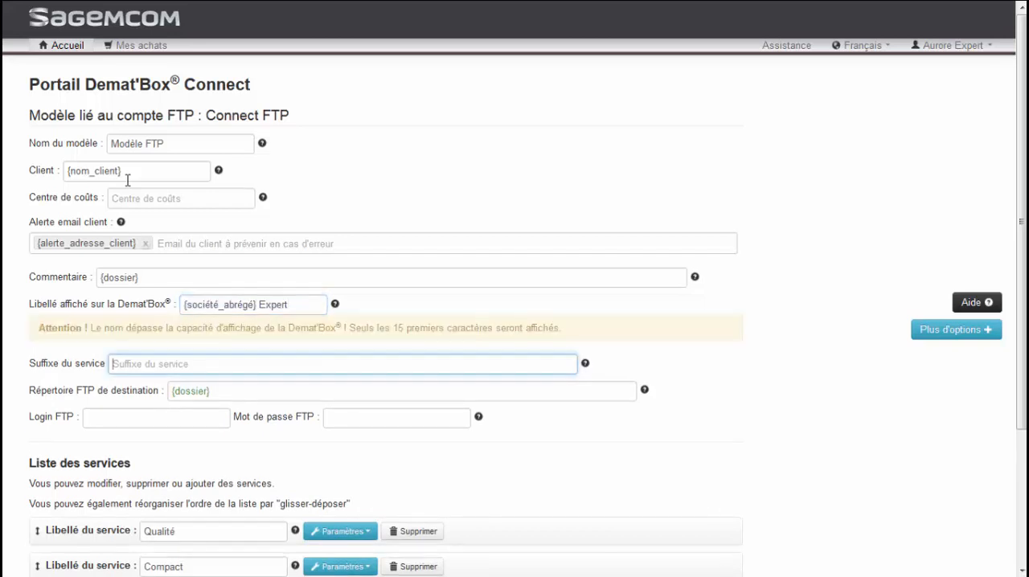
pyautogui.write('{soci')
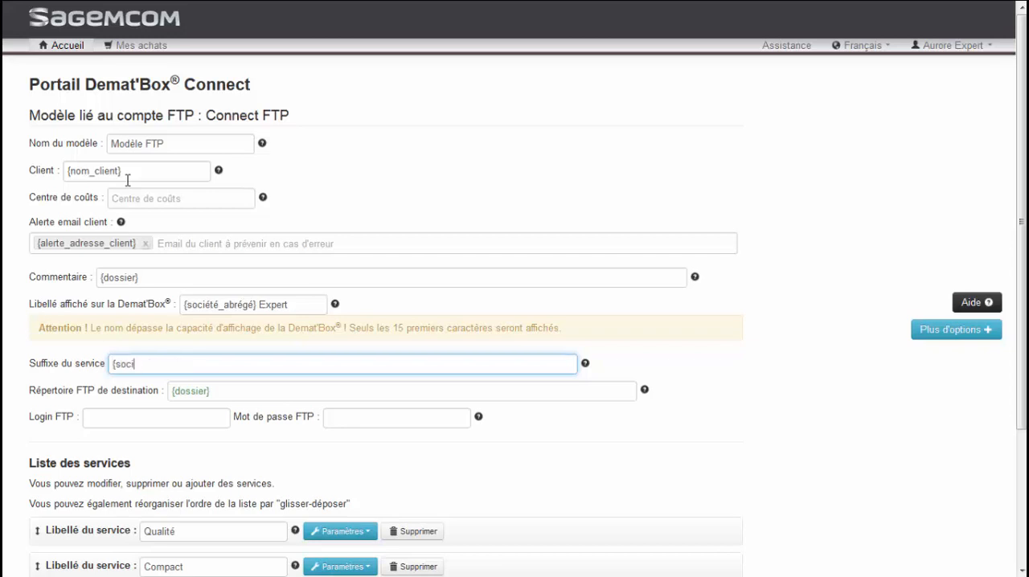
pyautogui.write('été_abrégé}')
pyautogui.press('Tab')
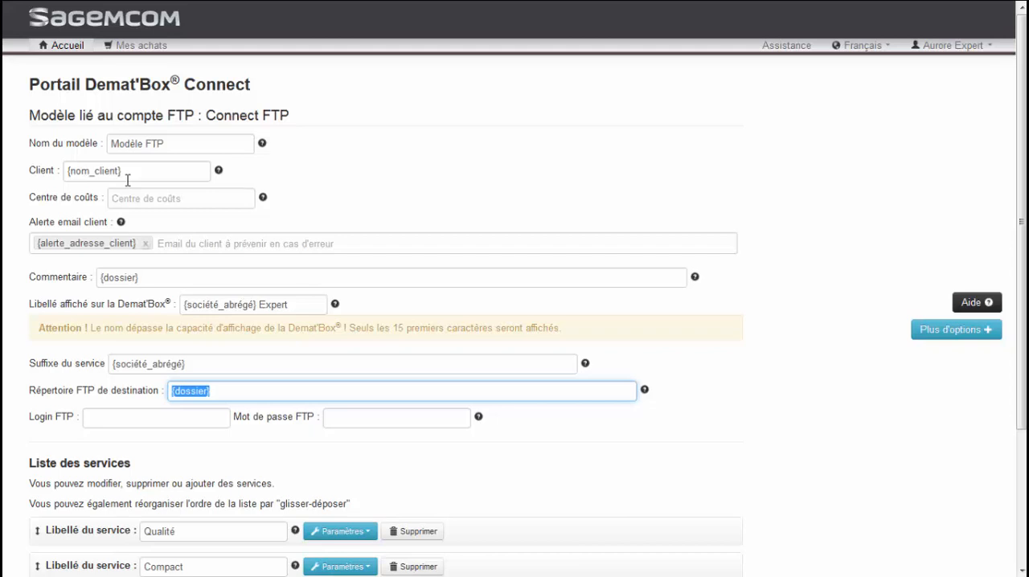
# - Keep the FTP destination directory and fill the FTP login and password fields with the variables {login} and {mot_de_passe}
pyautogui.press('Tab')
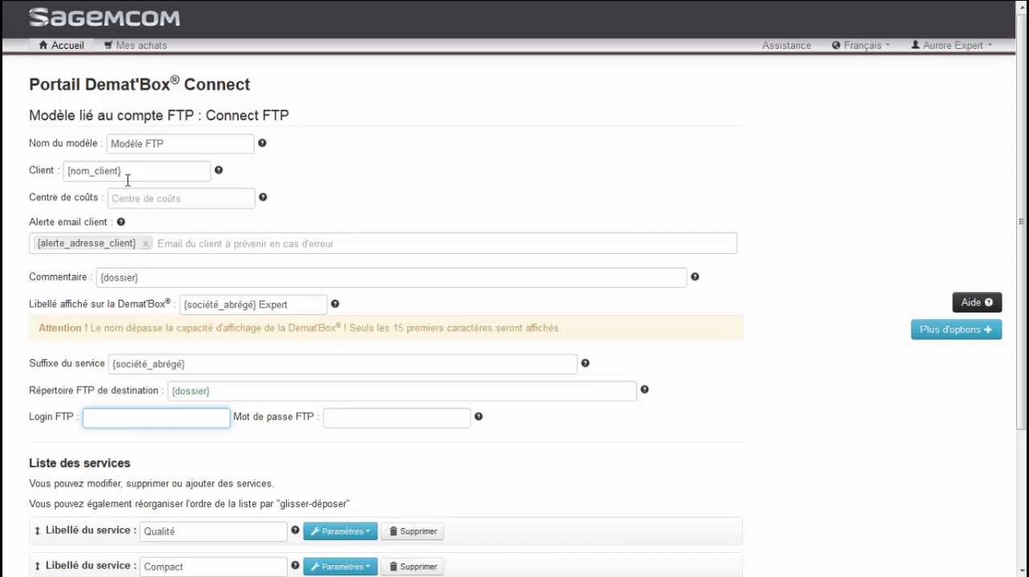
pyautogui.write('{login}')
pyautogui.press('Tab')
pyautogui.write('{mot_de_')
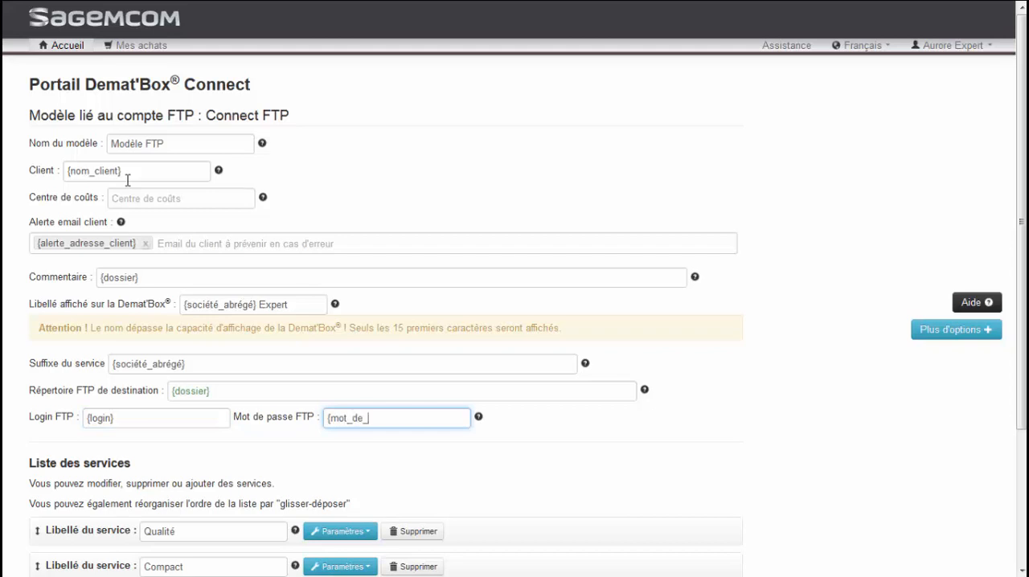
pyautogui.write('passe}')
# - In the extra options' file naming rule, include Nom du client and Nom du service, move Identifiant document after them, and hide the extra options
pyautogui.click(917, 332)
pyautogui.scroll(-2, 917, 332)
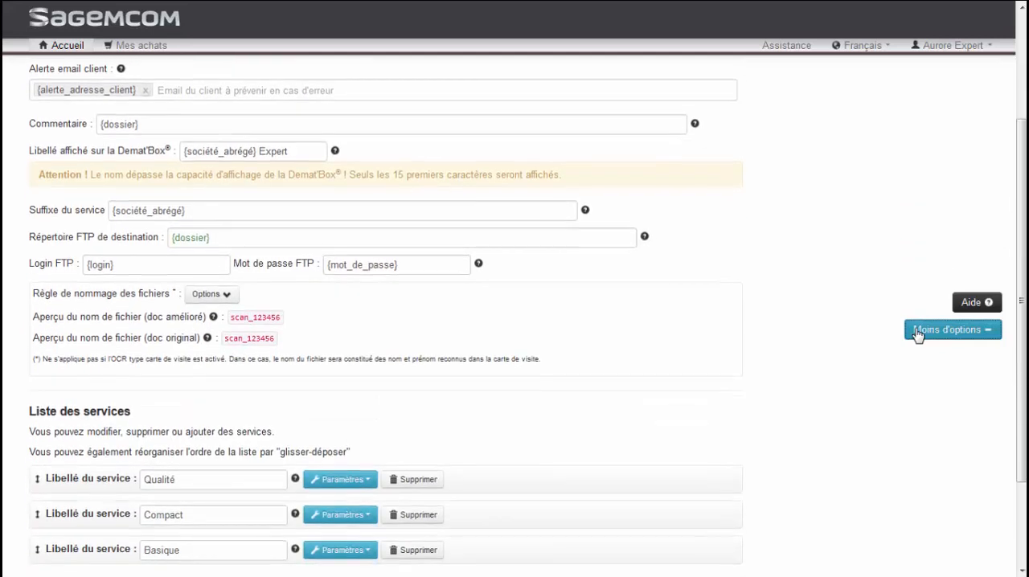
pyautogui.click(214, 295)
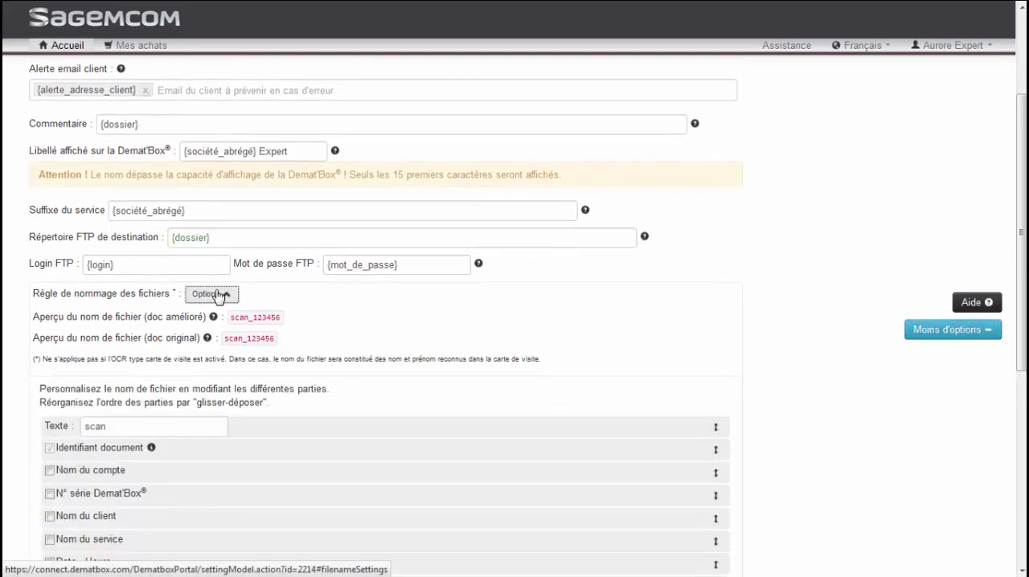
pyautogui.scroll(-1, 217, 294)
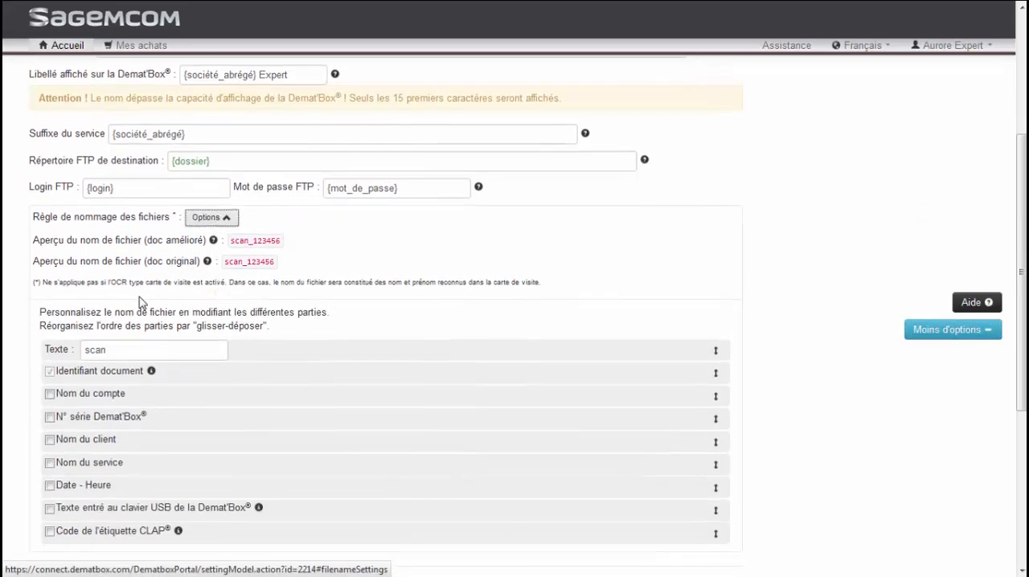
pyautogui.click(49, 440)
pyautogui.click(49, 464)
pyautogui.moveTo(58, 374); pyautogui.dragTo(81, 478)
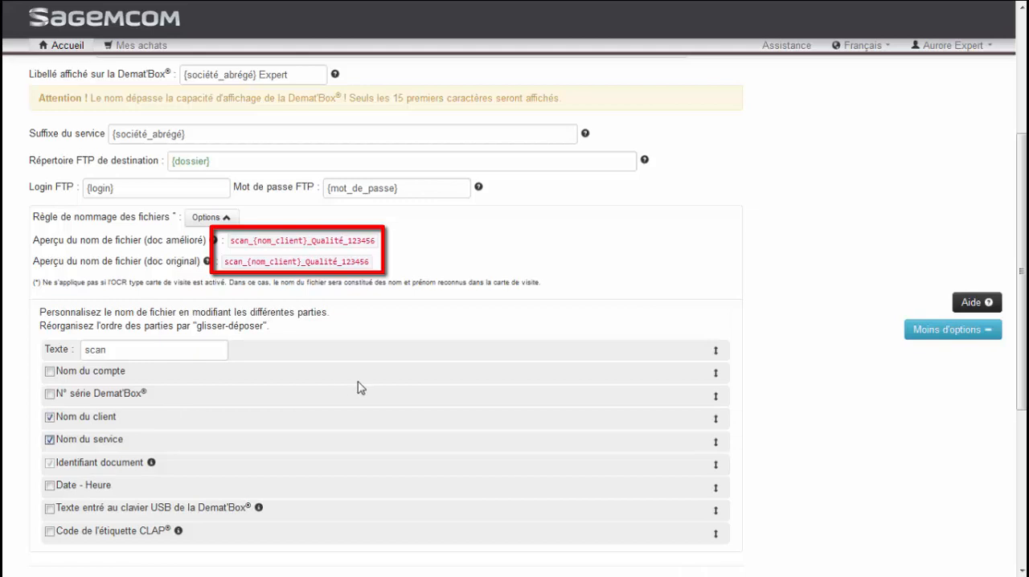
pyautogui.click(946, 333)
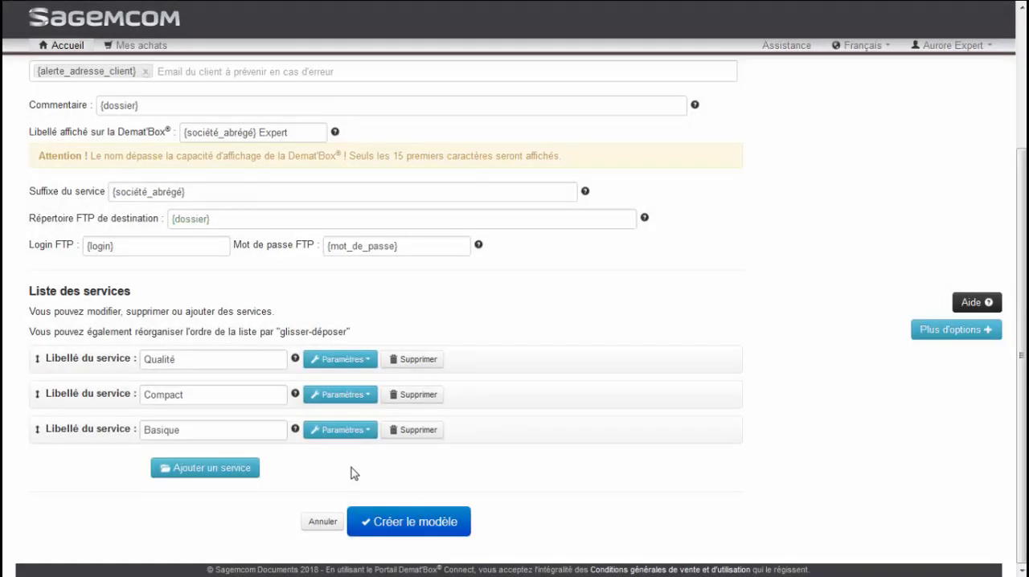
# - Rename the first service, Qualité, as Achat and set its destination subdirectory to Achat
pyautogui.click(232, 360)
pyautogui.moveTo(232, 361); pyautogui.dragTo(137, 365)
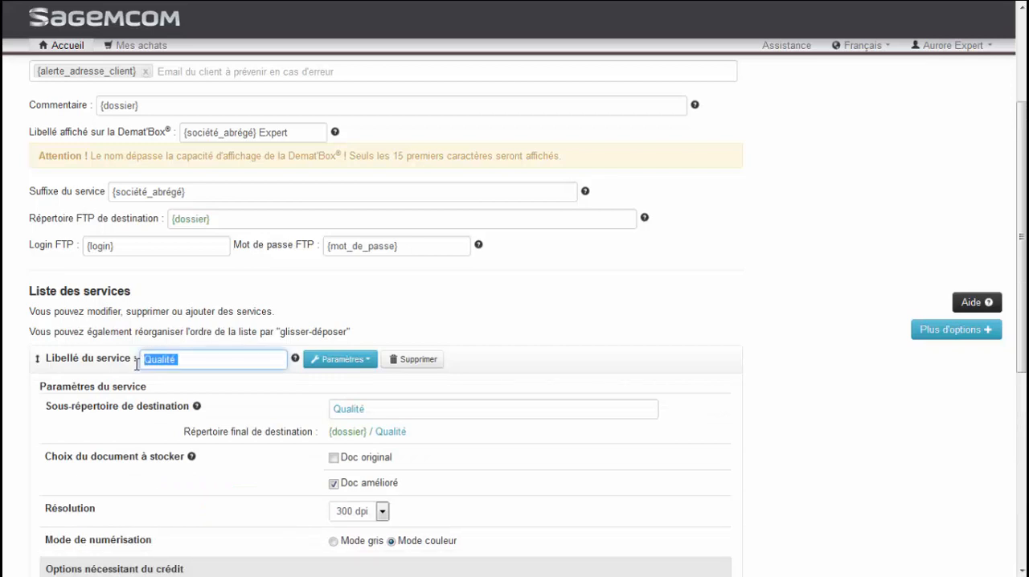
pyautogui.write('Achat')
pyautogui.doubleClick(374, 410)
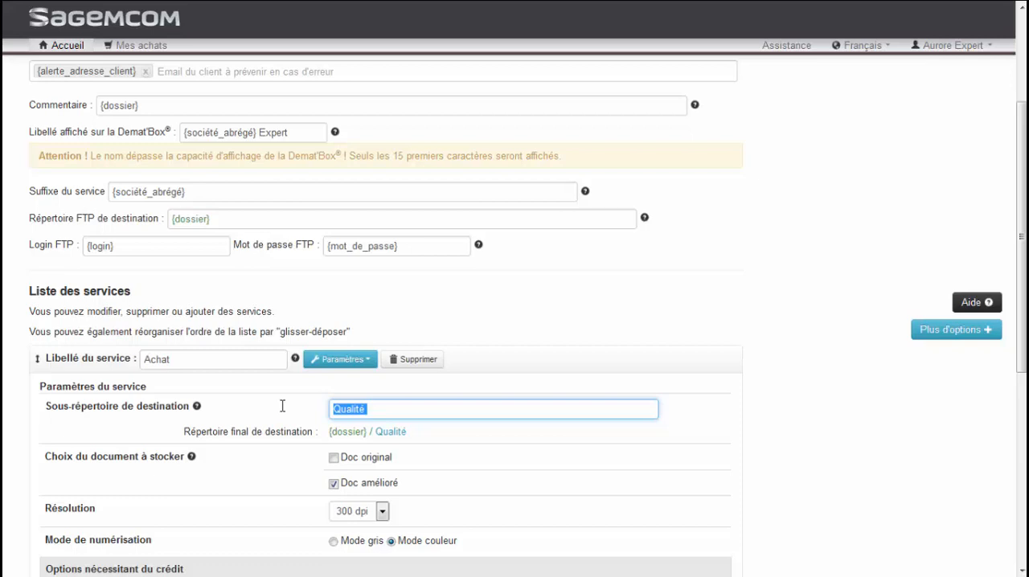
pyautogui.write('Achat')
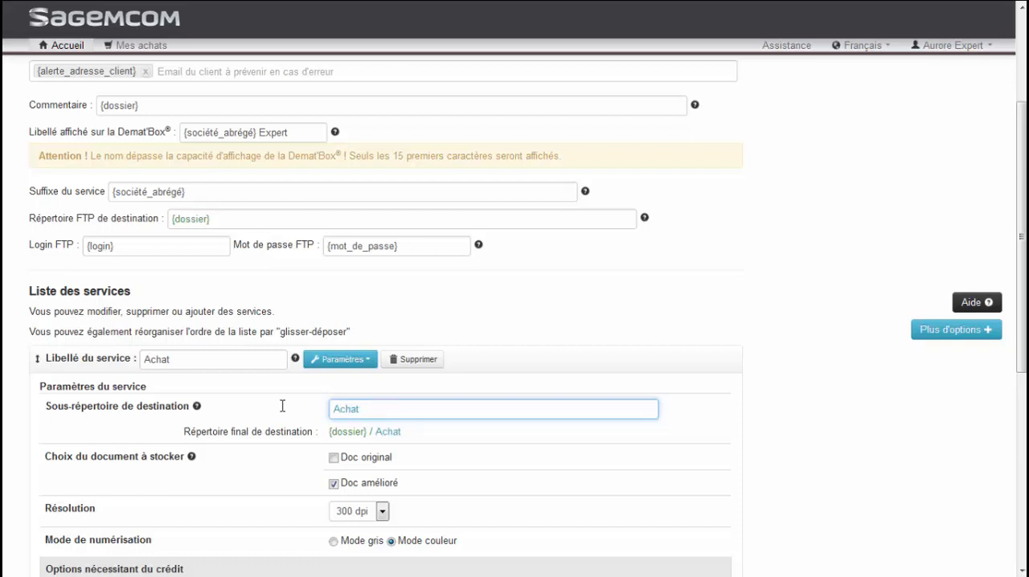
# - Keep the Achat service at 300 dpi, set its scanning to Mode gris, and enable Taille de fichier réduite, Noir et Blanc
pyautogui.moveTo(1017, 329); pyautogui.dragTo(1013, 448)
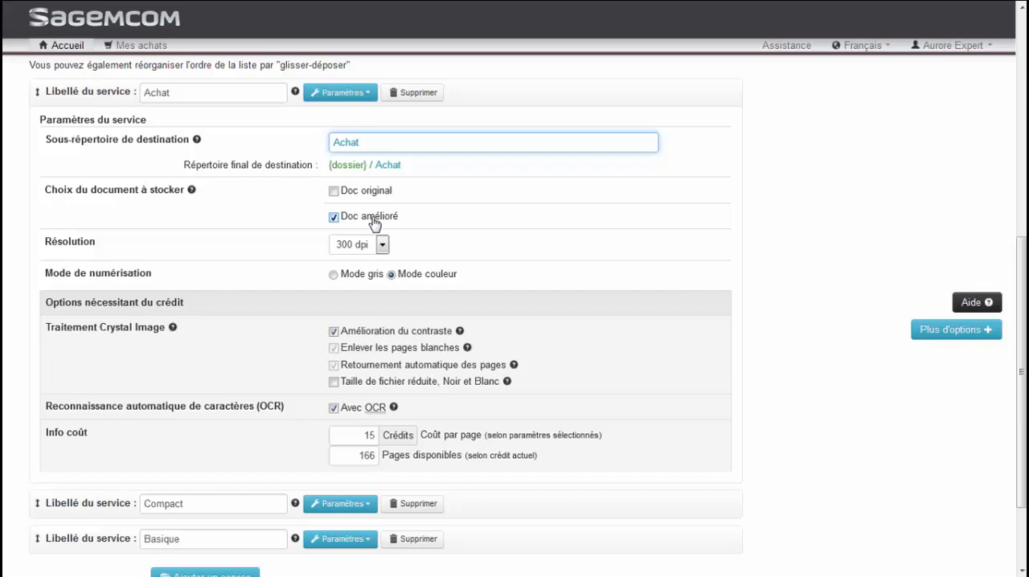
pyautogui.click(383, 245)
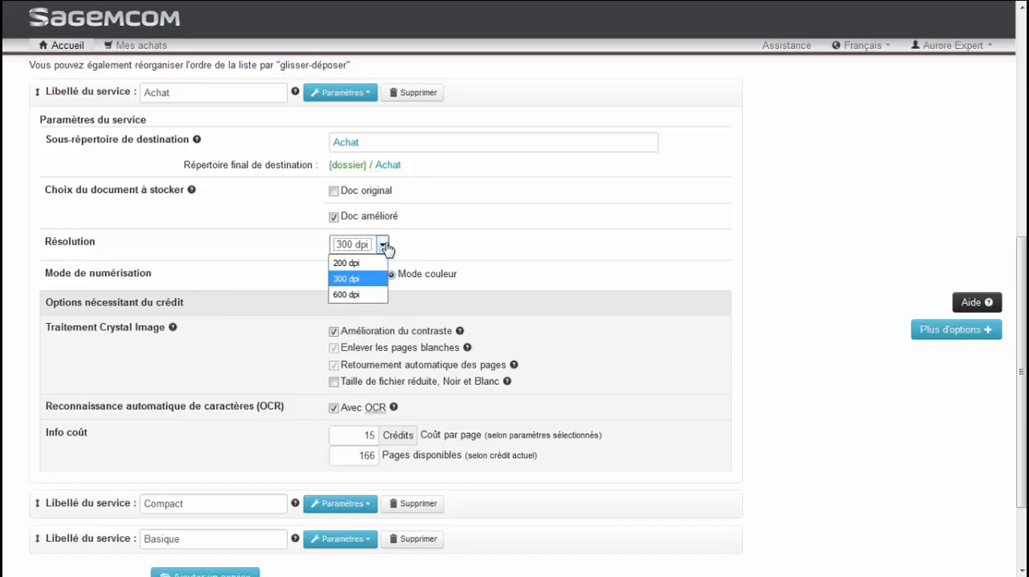
pyautogui.click(384, 248)
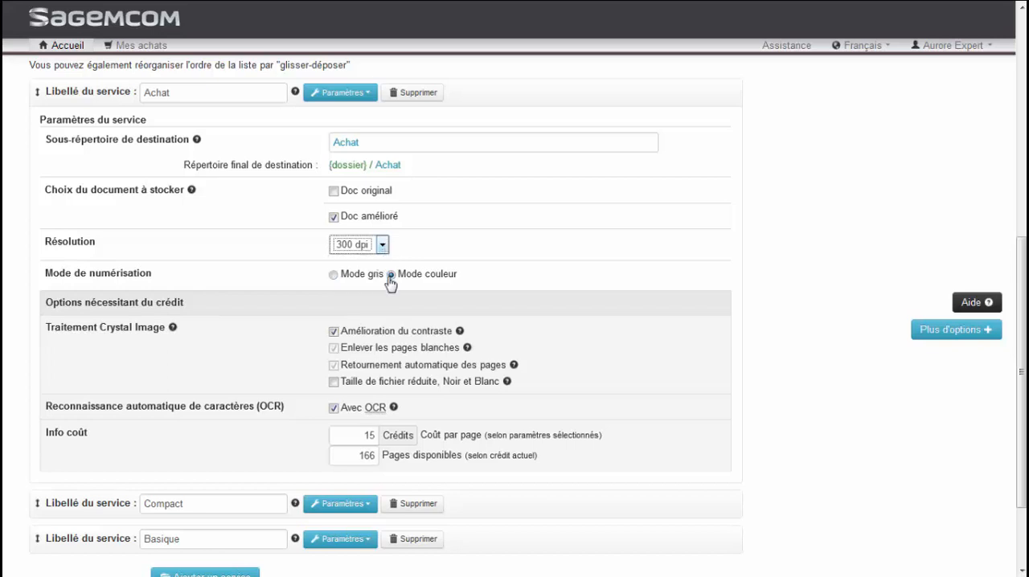
pyautogui.click(333, 275)
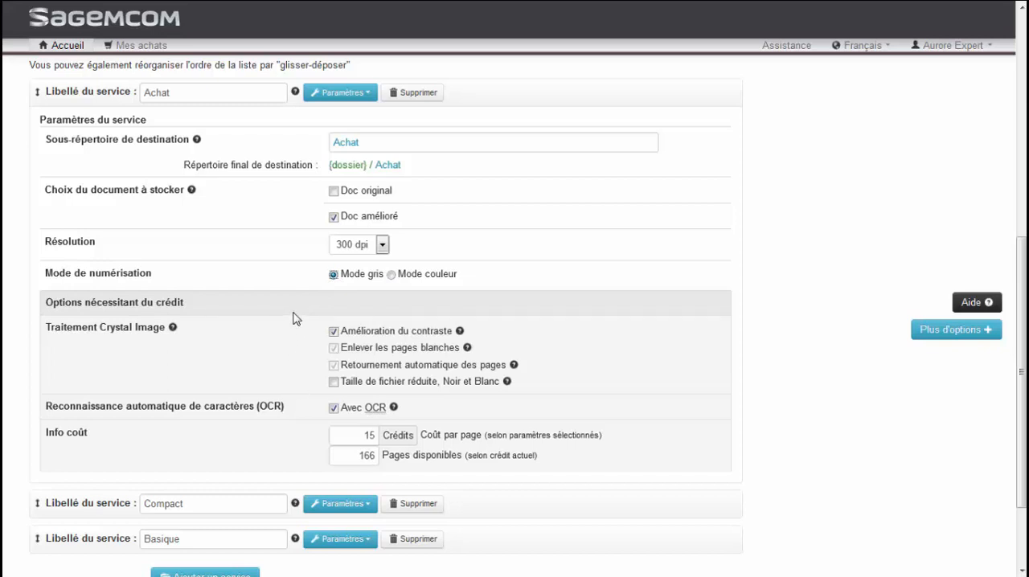
pyautogui.click(344, 381)
# - Show the extra options and, for the Achat service, enable Suppression des CGV and disable OCR
pyautogui.click(950, 337)
pyautogui.scroll(-2, 590, 375)
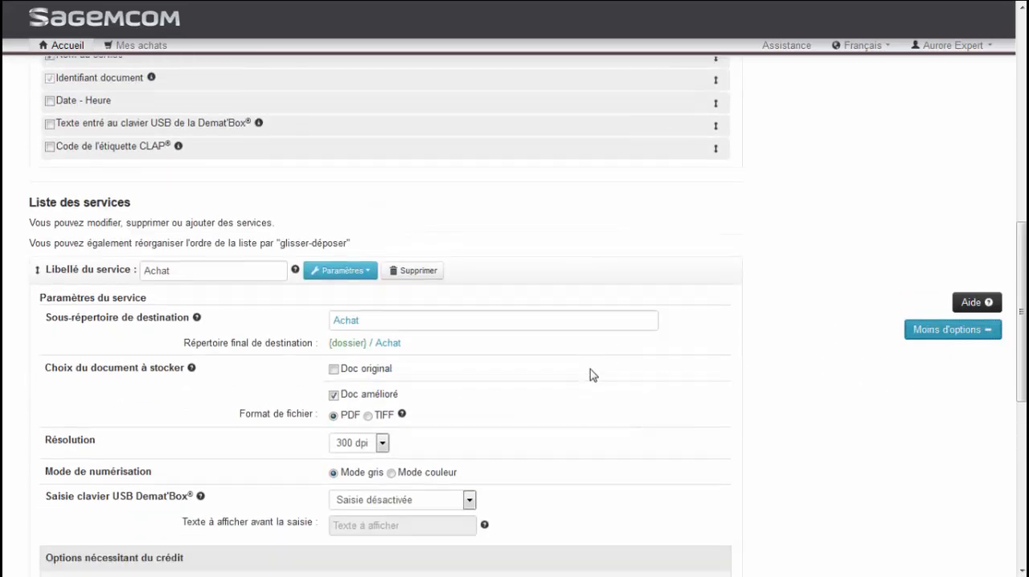
pyautogui.scroll(-3, 590, 375)
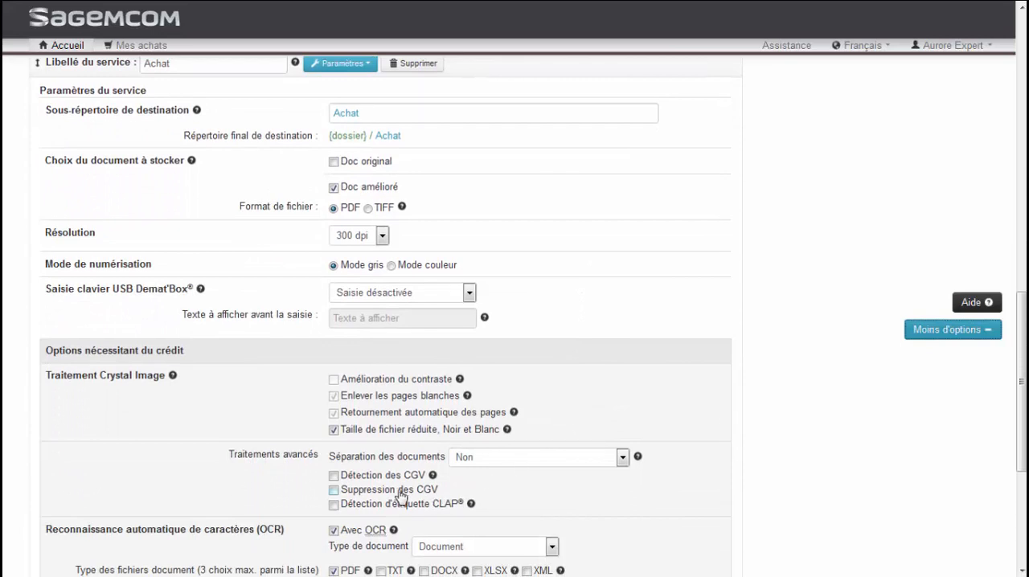
pyautogui.scroll(-1, 398, 494)
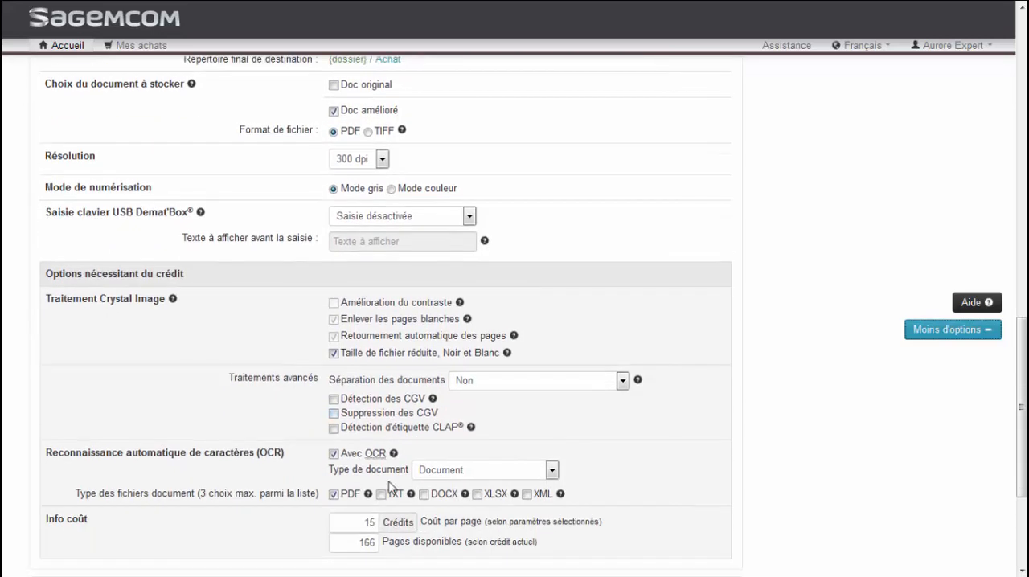
pyautogui.click(381, 423)
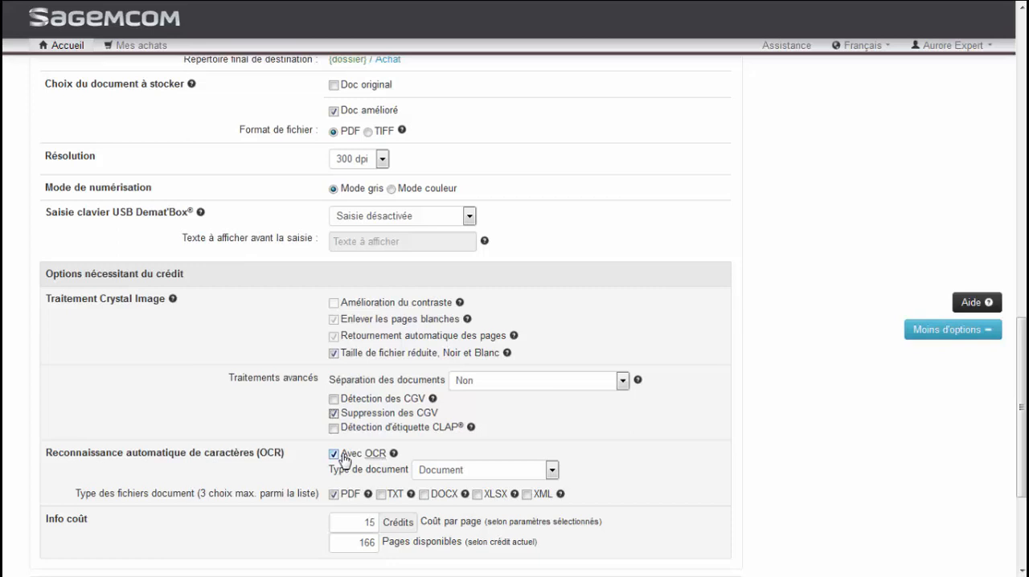
pyautogui.click(334, 454)
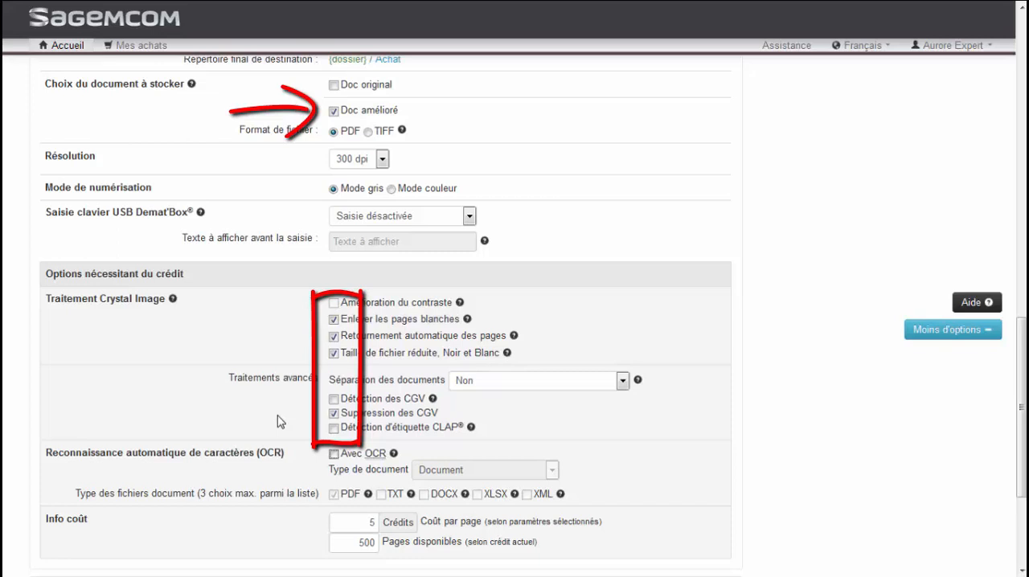
# - Rename the Compact service as Vente and set its destination subdirectory to Vente
pyautogui.scroll(-3, 279, 422)
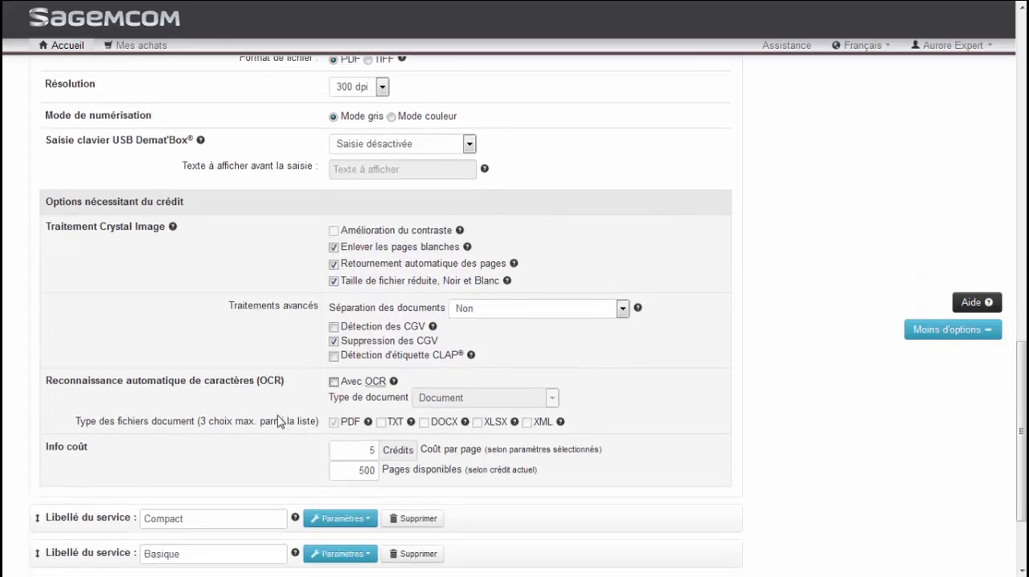
pyautogui.click(253, 395)
pyautogui.write('Vente')
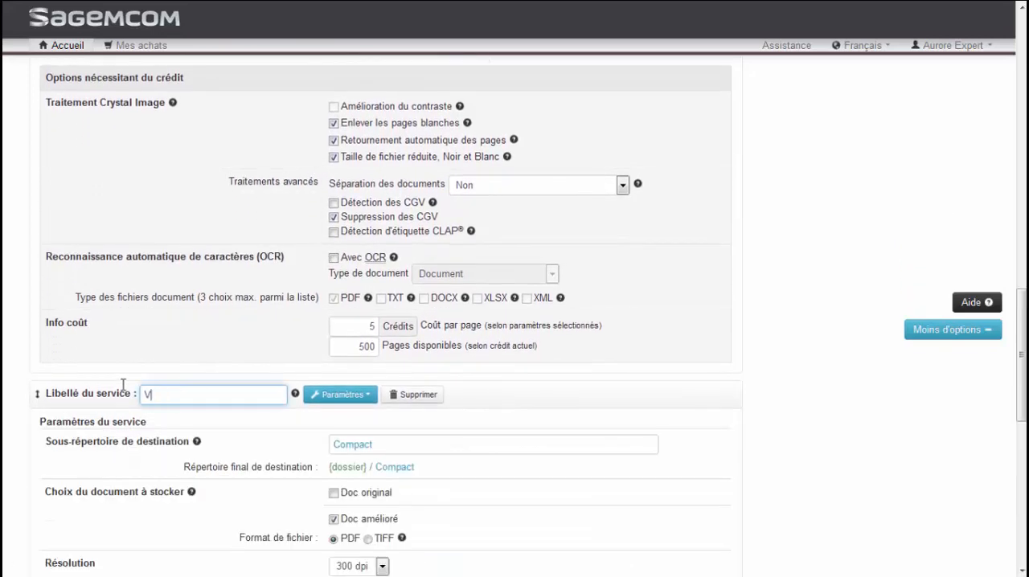
pyautogui.press('Tab')
pyautogui.press('Tab')
pyautogui.press('Tab')
pyautogui.press('Tab')
pyautogui.write('Vente')
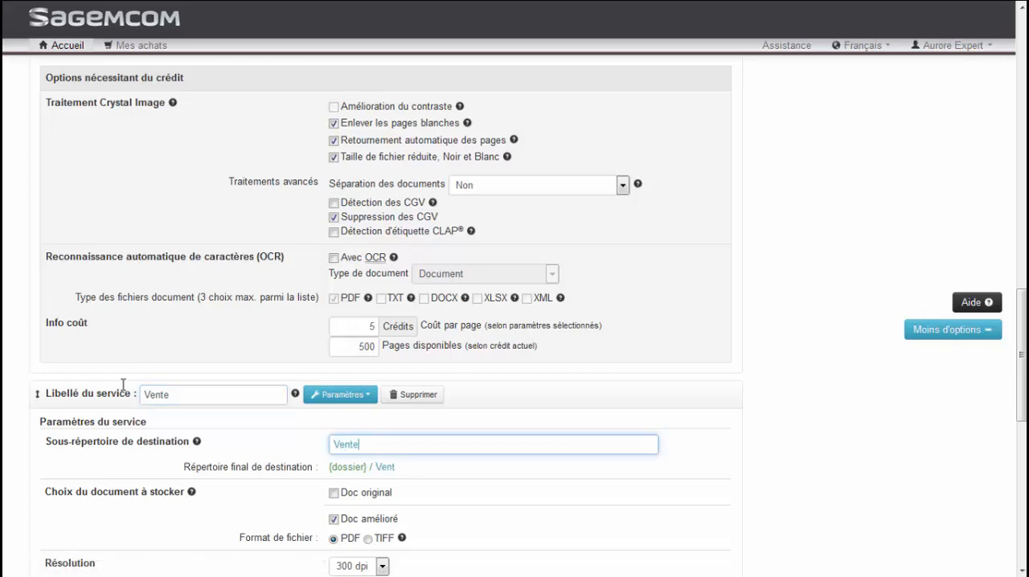
# - For the Vente service, enable Suppression des CGV and disable OCR
pyautogui.scroll(-3, 225, 472)
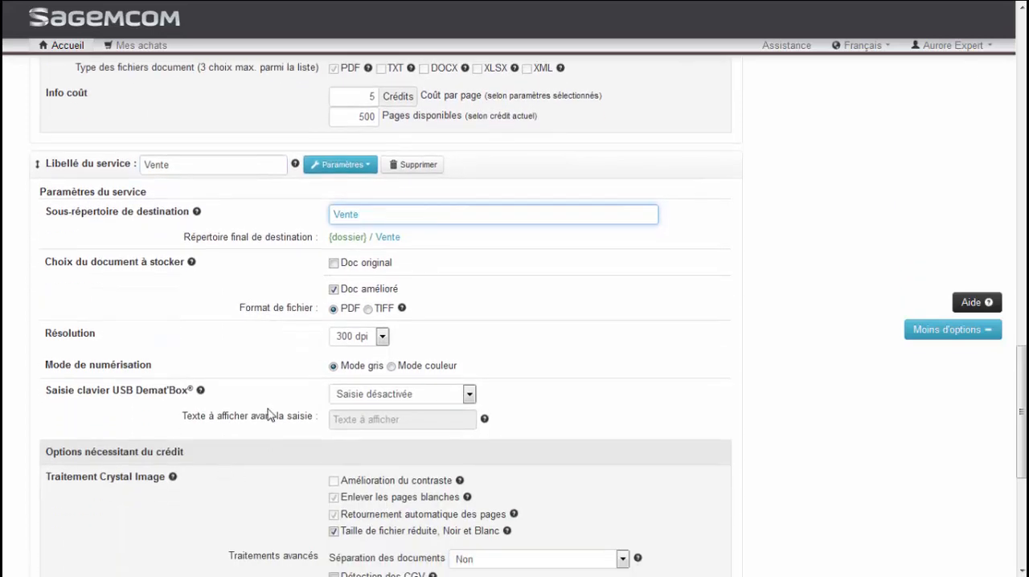
pyautogui.scroll(-2, 306, 380)
pyautogui.click(333, 438)
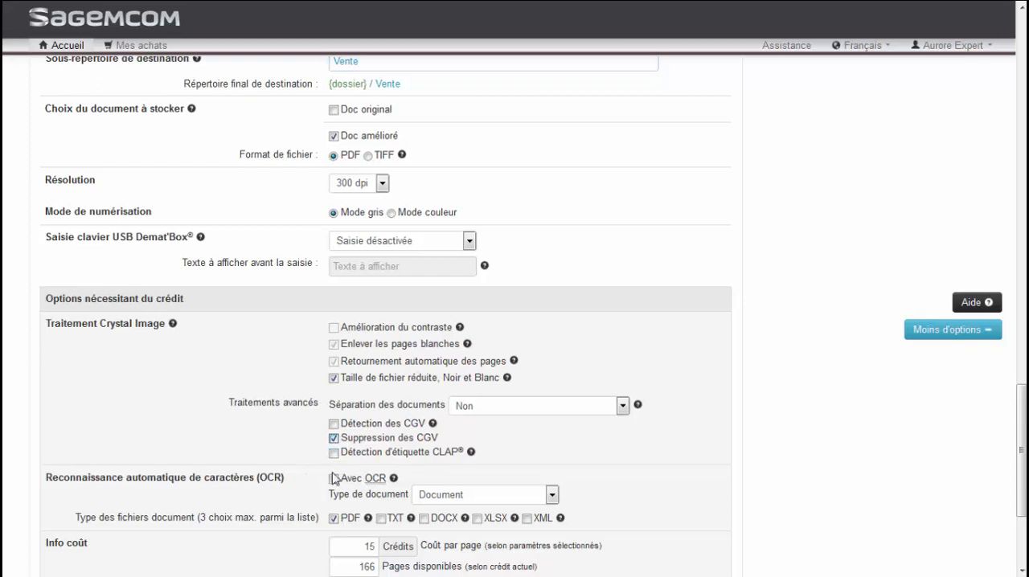
pyautogui.click(333, 478)
# - Rename the Basique service as Divers and set its destination subdirectory to Divers
pyautogui.scroll(-3, 297, 490)
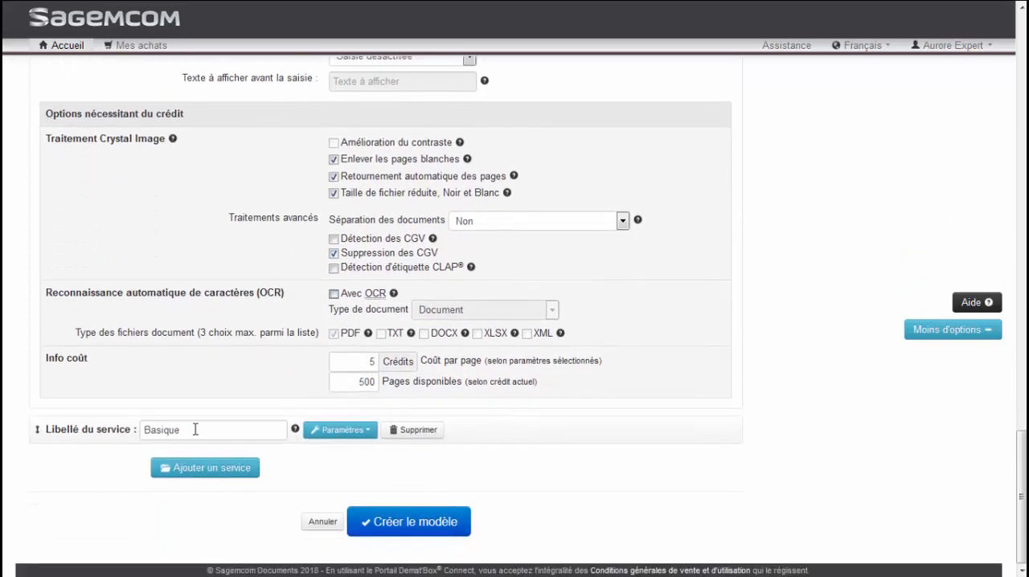
pyautogui.moveTo(196, 429); pyautogui.dragTo(129, 428)
pyautogui.write('Divers')
pyautogui.moveTo(368, 480); pyautogui.dragTo(317, 481)
pyautogui.write('Divers')
# - For Divers, store only Doc amélioré and enable Enlever les pages blanches, Retournement automatique des pages, and Taille de fichier réduite, Noir et Blanc
pyautogui.scroll(-4, 317, 481)
pyautogui.click(366, 301)
pyautogui.click(346, 329)
pyautogui.scroll(-2, 269, 427)
pyautogui.click(334, 302)
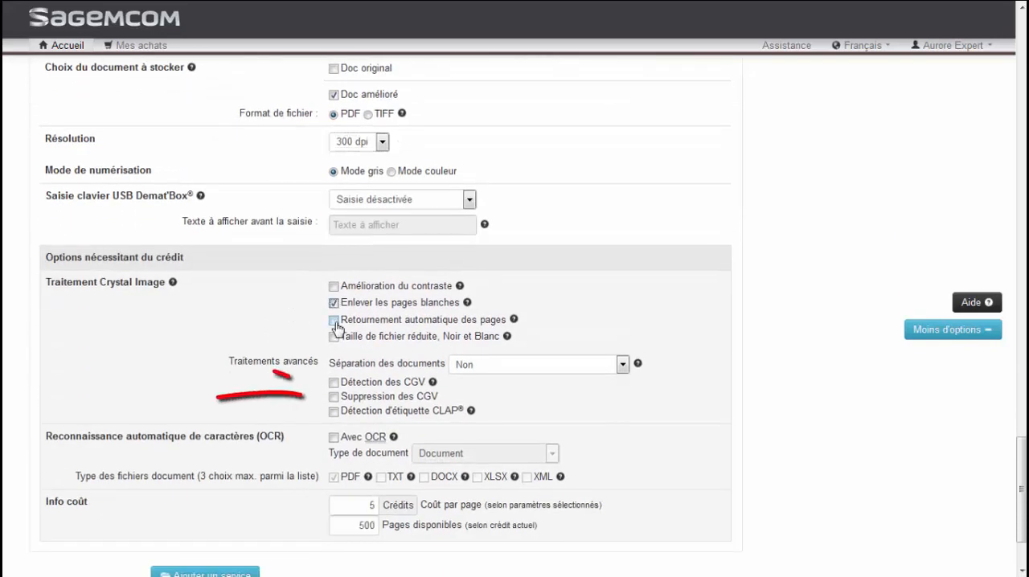
pyautogui.click(334, 319)
pyautogui.click(334, 336)
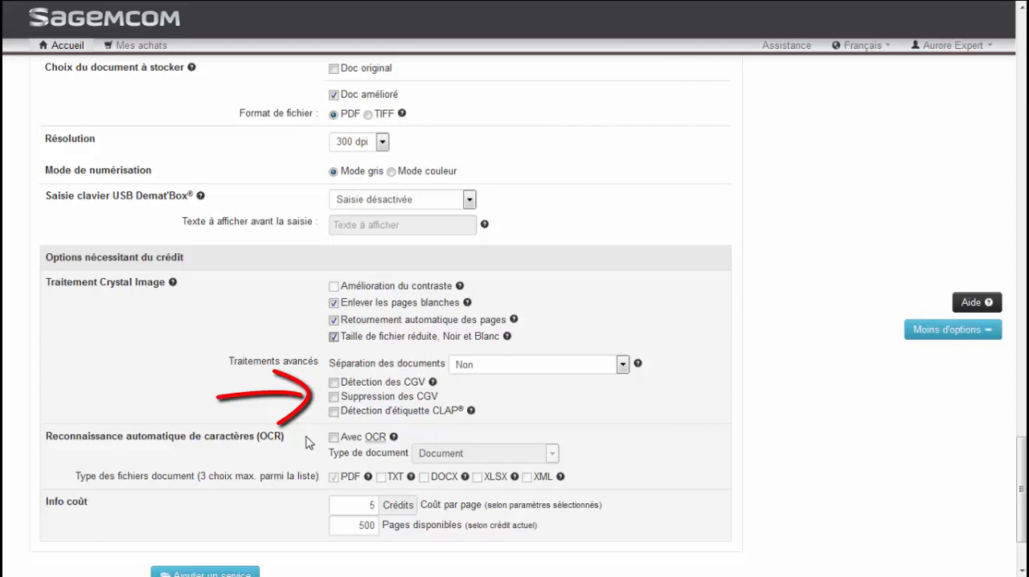
# - Create the model and start generating folders from it immediately
pyautogui.scroll(-2, 306, 438)
pyautogui.click(404, 526)
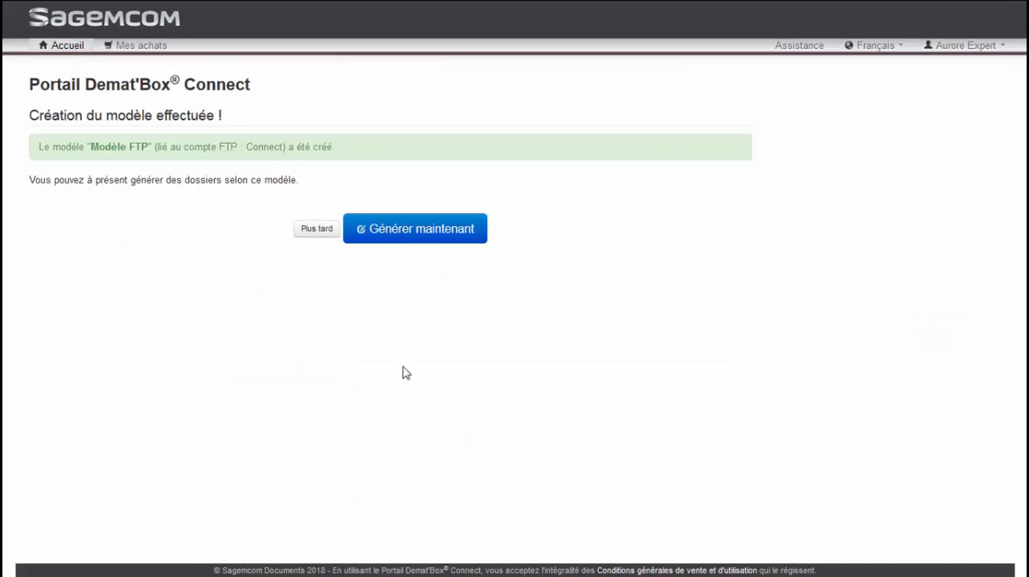
pyautogui.click(440, 235)
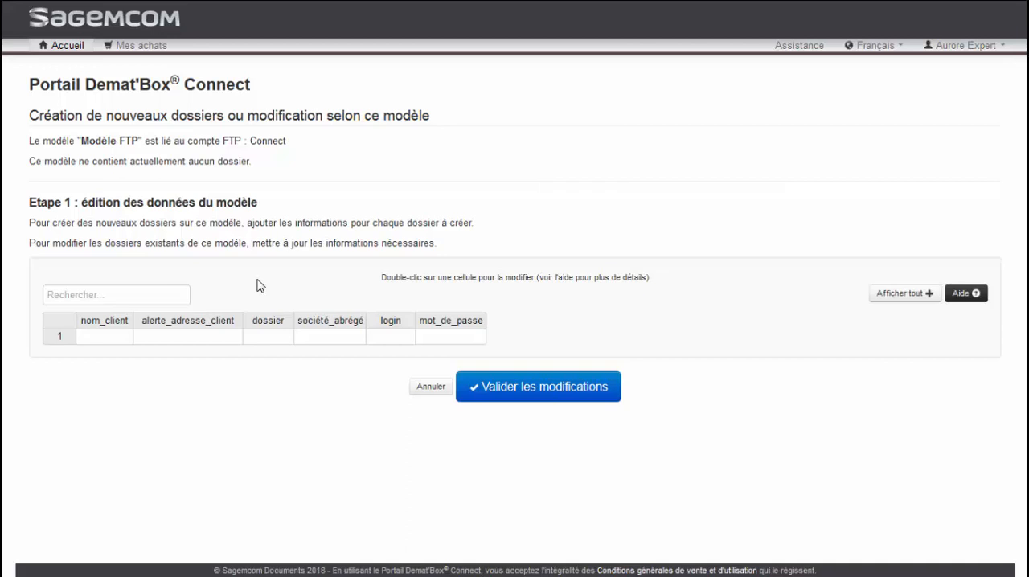
# - In the first row of the model data, enter the client name, the client's alert e-mail address and the folder name
pyautogui.doubleClick(108, 336)
pyautogui.write('MARTIN 1')
pyautogui.press('Tab')
pyautogui.press('Return')
pyautogui.press('Tab')
pyautogui.write('MARTIN 1')
pyautogui.press('Tab')
# - Complete the first row with SARL as the abbreviated company, the FTP login and the FTP password
pyautogui.write('SARL')
pyautogui.press('Tab')
pyautogui.write('dematbox')
pyautogui.press('Tab')
pyautogui.press('Tab')
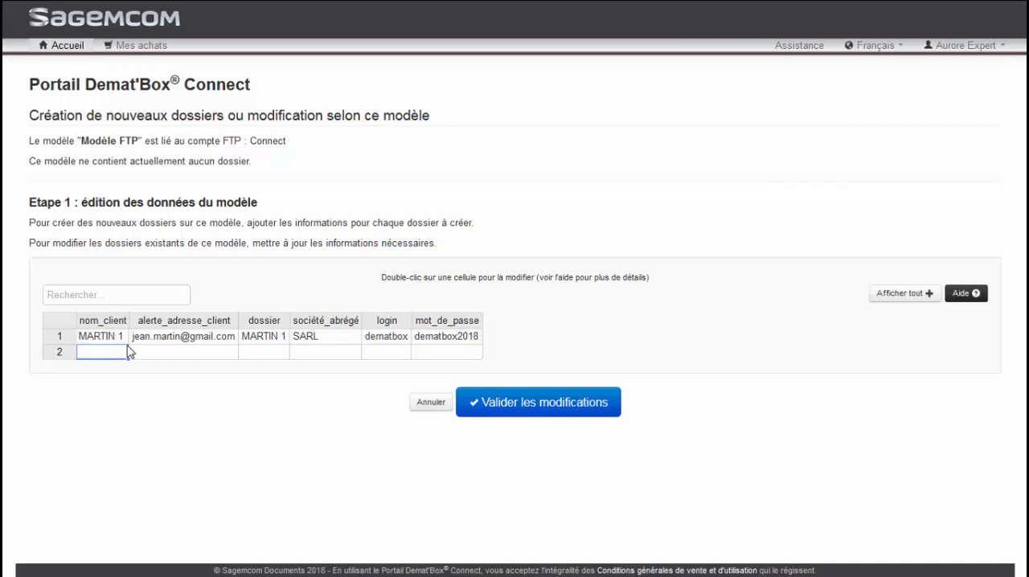
# - Copy the first row's client name and alert e-mail address into the second row, changing the client name's number to 2
pyautogui.click(125, 339)
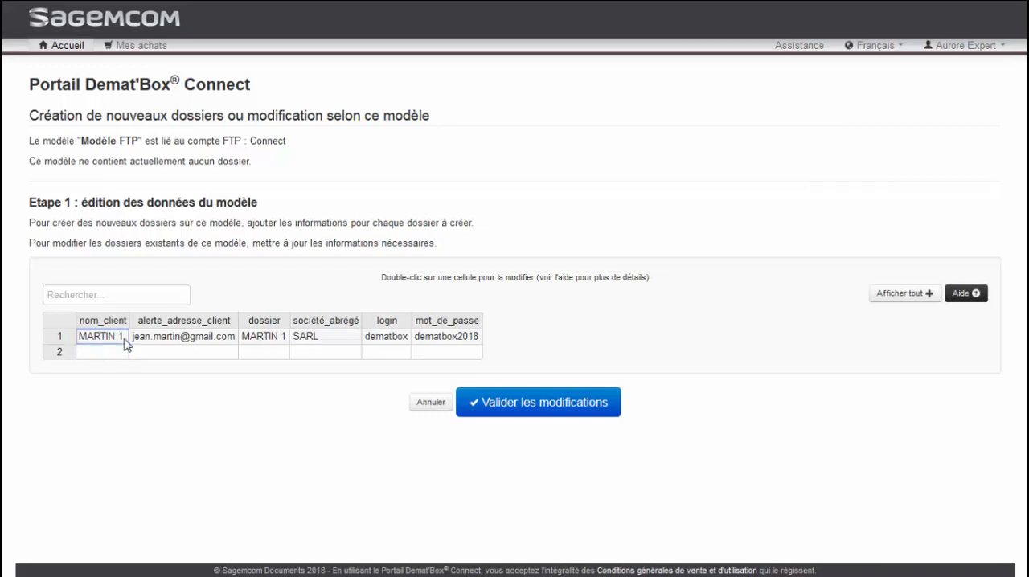
pyautogui.click(120, 351)
pyautogui.write('MARTIN 1')
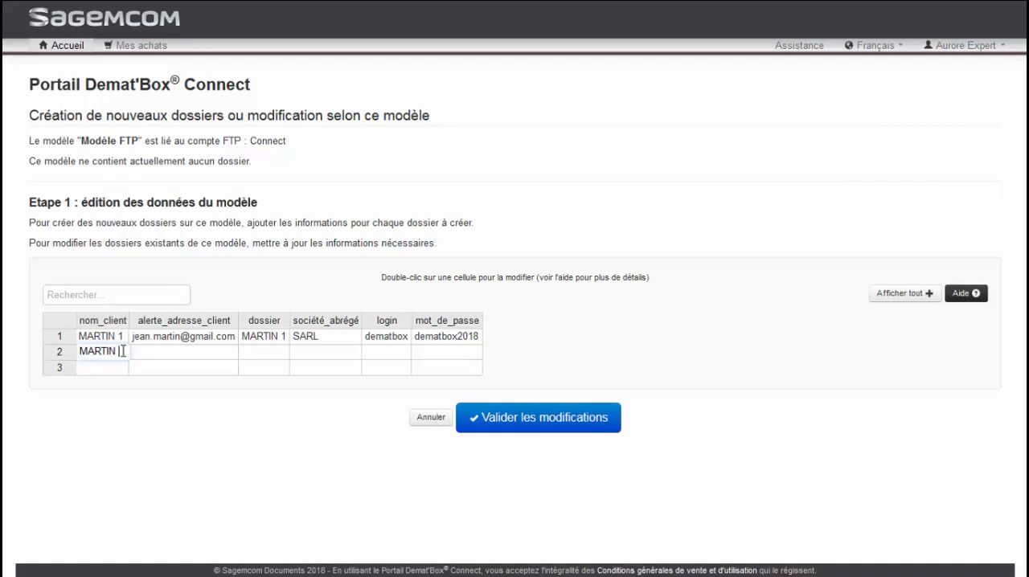
pyautogui.click(190, 356)
pyautogui.click(214, 338)
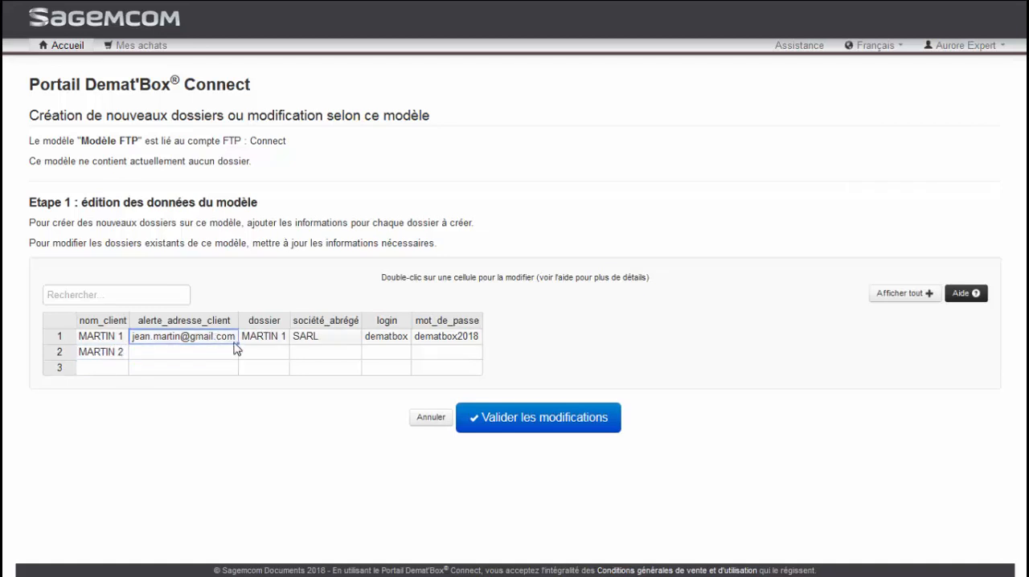
pyautogui.hotkey('ctrl', 'c')
pyautogui.click(237, 354)
pyautogui.hotkey('ctrl', 'v')
# - In the second row, enter the folder name matching its client name and SCI as the abbreviated company
pyautogui.click(265, 356)
pyautogui.write('MARTIN 2')
pyautogui.press('Tab')
pyautogui.write('SCI')
pyautogui.press('Tab')
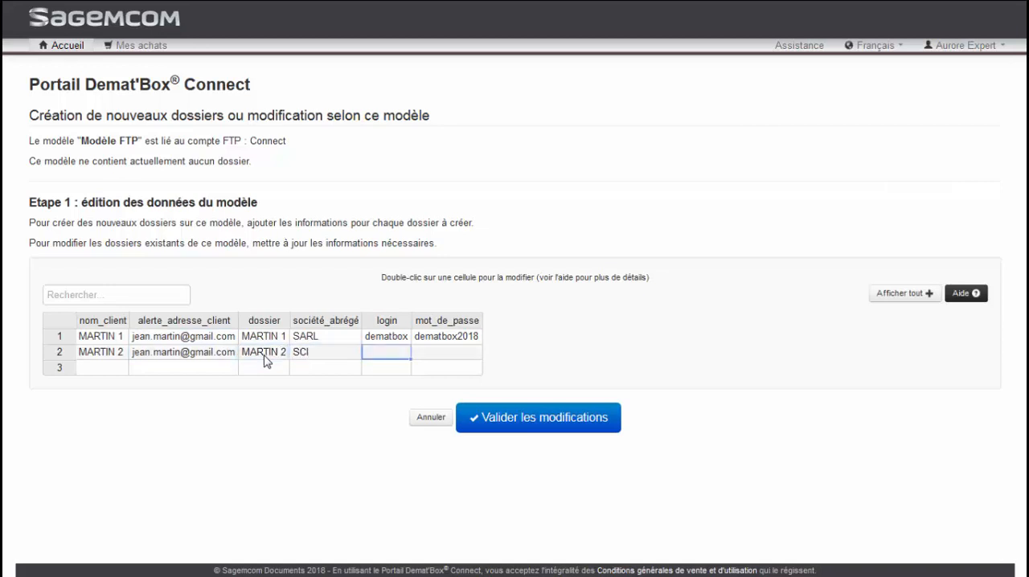
# - Copy the first row's FTP login and password into the second row
pyautogui.moveTo(383, 338); pyautogui.dragTo(447, 337)
pyautogui.hotkey('ctrl', 'c')
pyautogui.click(386, 354)
pyautogui.hotkey('ctrl', 'v')
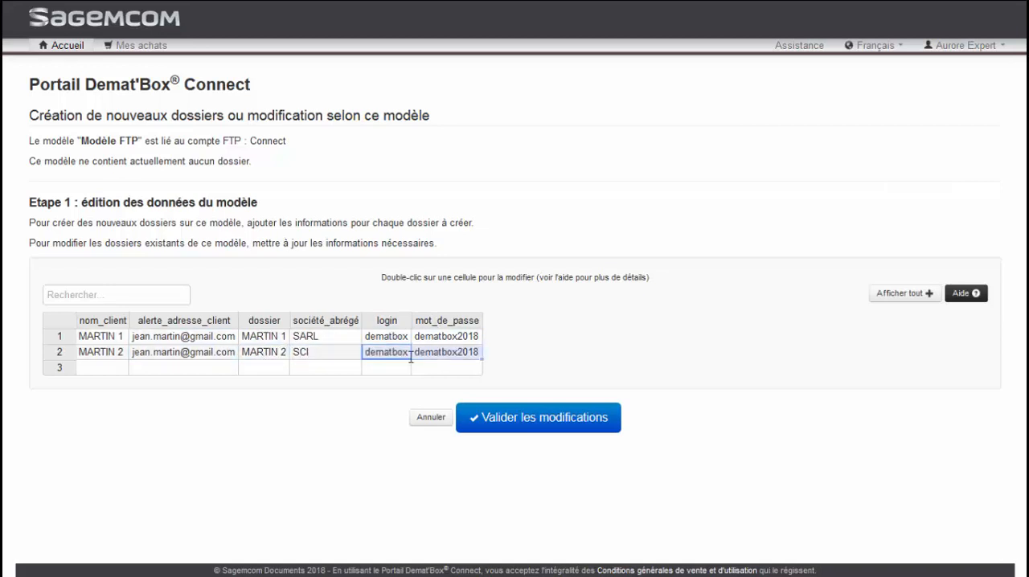
# - In the third row, enter another client's name as both the client name and the folder name
pyautogui.click(117, 371)
pyautogui.doubleClick(116, 375)
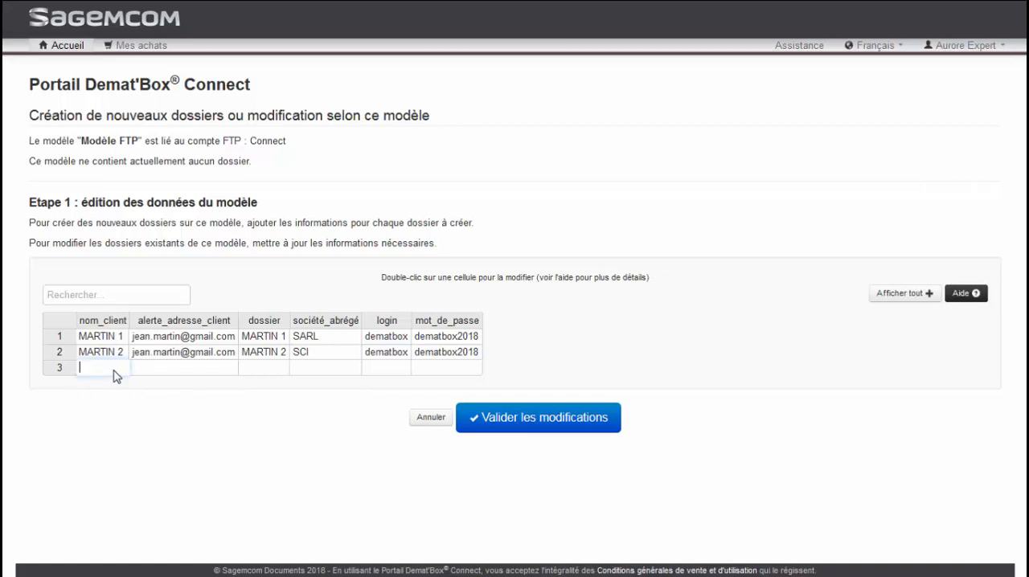
pyautogui.write('DUPONT')
pyautogui.press('Tab')
pyautogui.press('Tab')
pyautogui.write('DU')
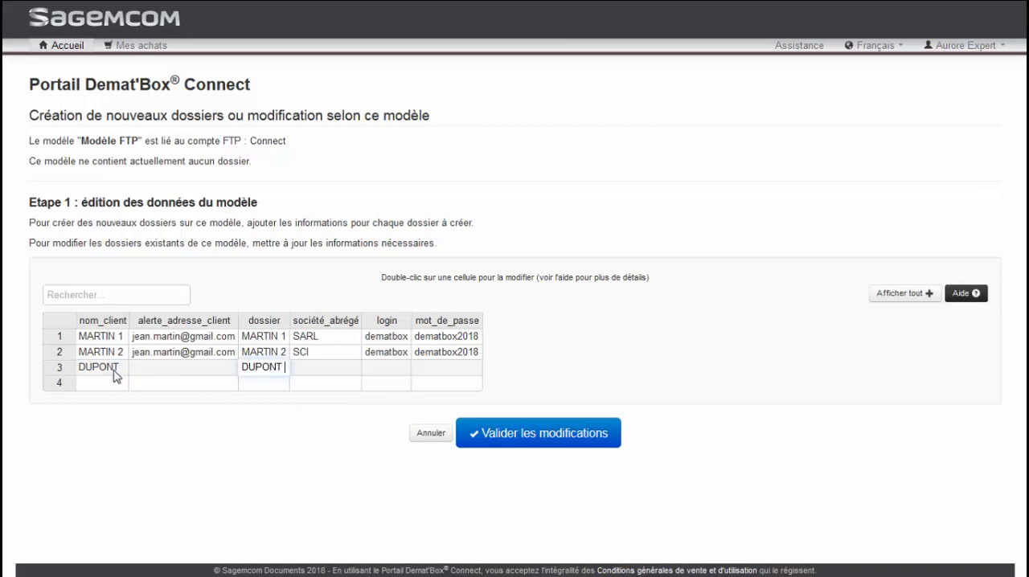
# - Paste the copied FTP login and password into the third row, leaving the abbreviated company empty
pyautogui.press('Tab')
pyautogui.press('Tab')
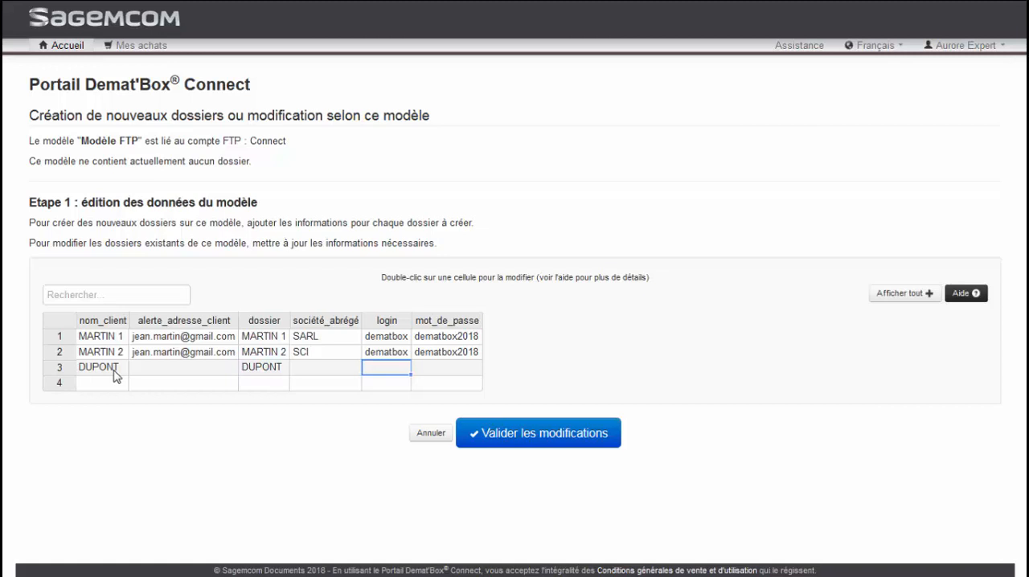
pyautogui.hotkey('ctrl', 'v')
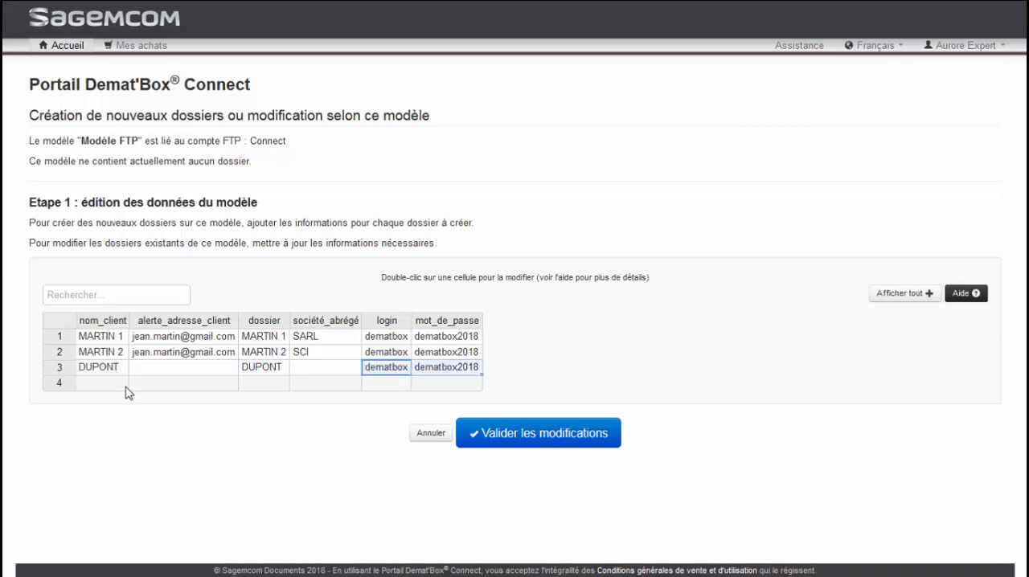
pyautogui.click(196, 445)
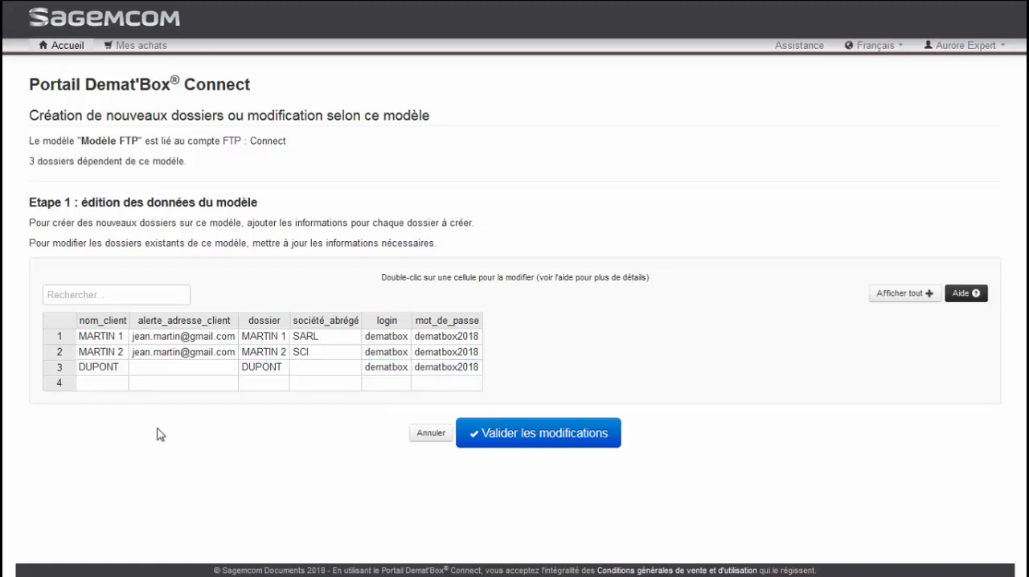
# - Copy the three client rows, including their logins and passwords, into the Excel sheet starting at cell A2
pyautogui.moveTo(83, 337); pyautogui.dragTo(475, 369)
pyautogui.hotkey('alt', 'Tab')
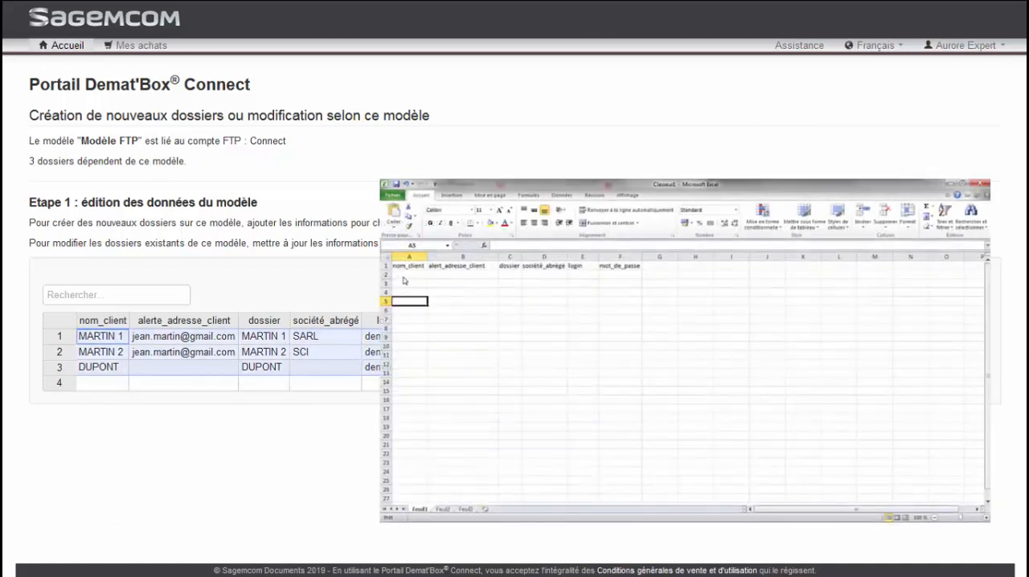
pyautogui.click(403, 276)
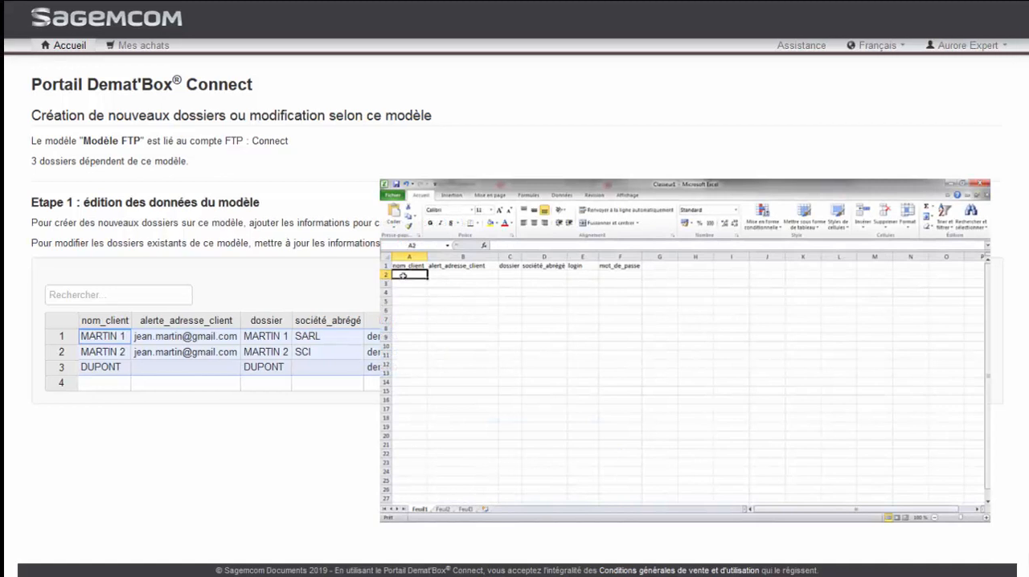
pyautogui.hotkey('ctrl', 'v')
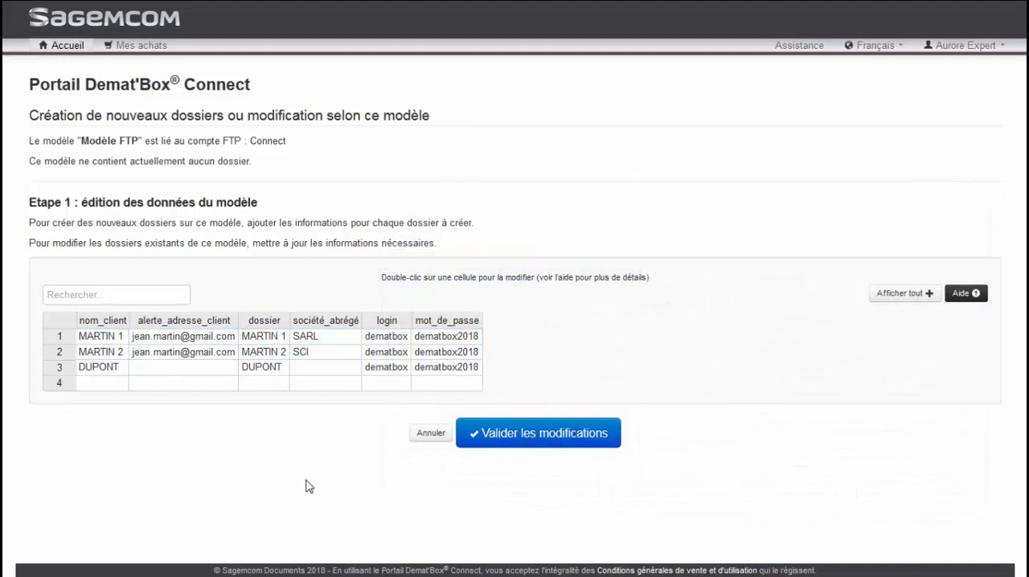
# - Back in the Demat'Box Connect portal, validate the model data and run the folder synchronisation
pyautogui.click(516, 444)
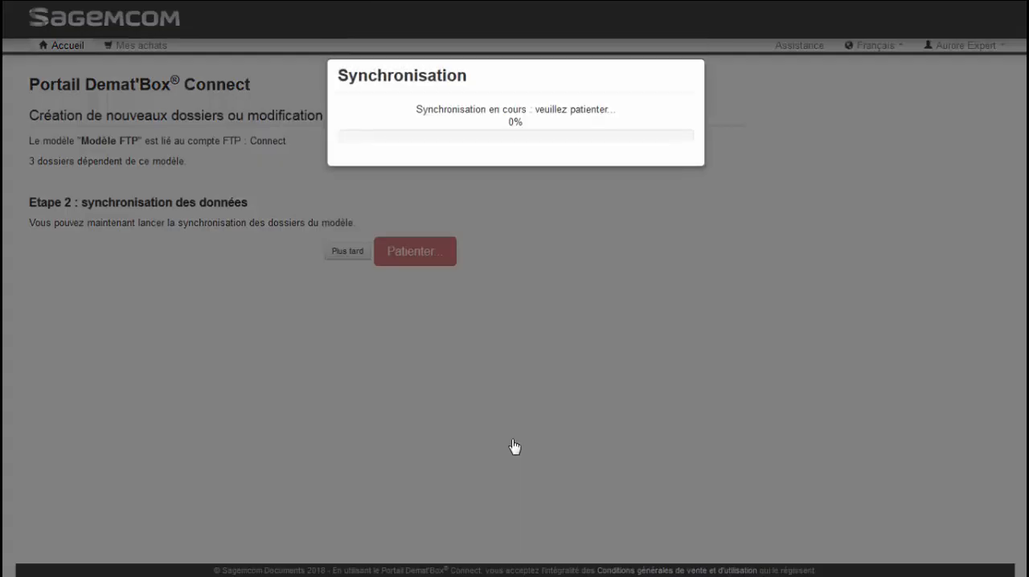
pyautogui.click(683, 190)
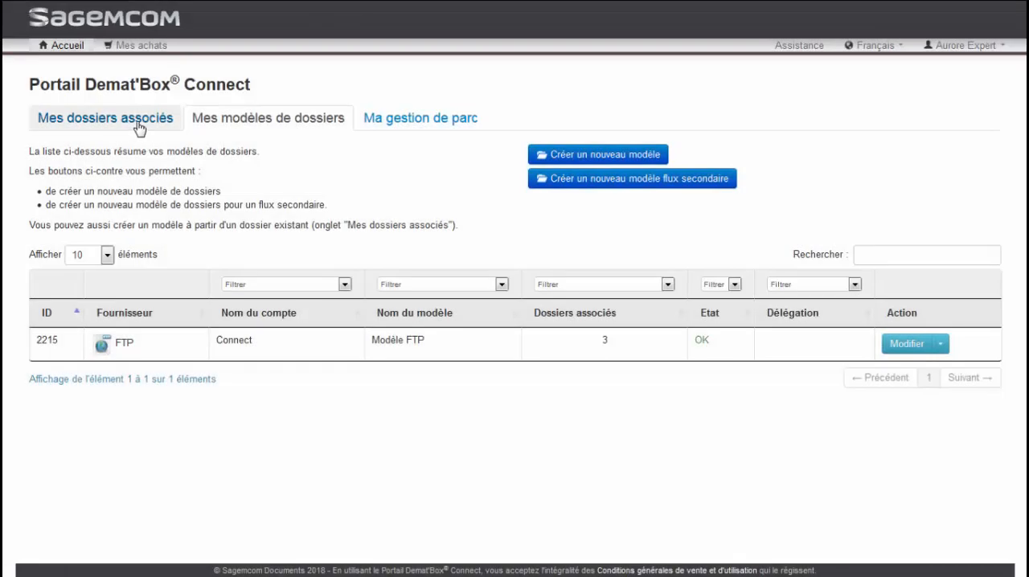
# - From the associated folders list, open pairing for the first client's folder and go to its Demat'Box association section
pyautogui.click(139, 127)
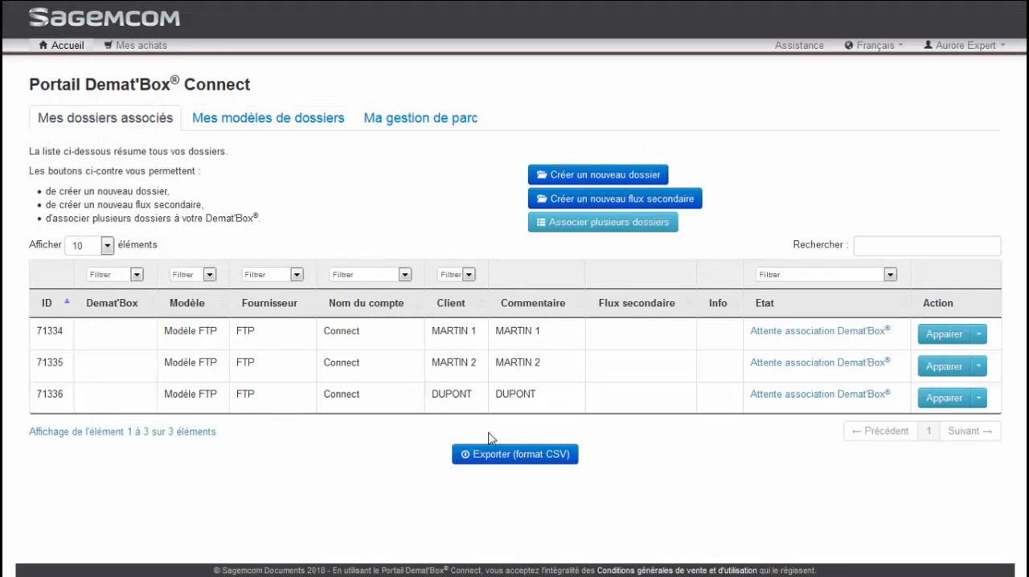
pyautogui.click(944, 335)
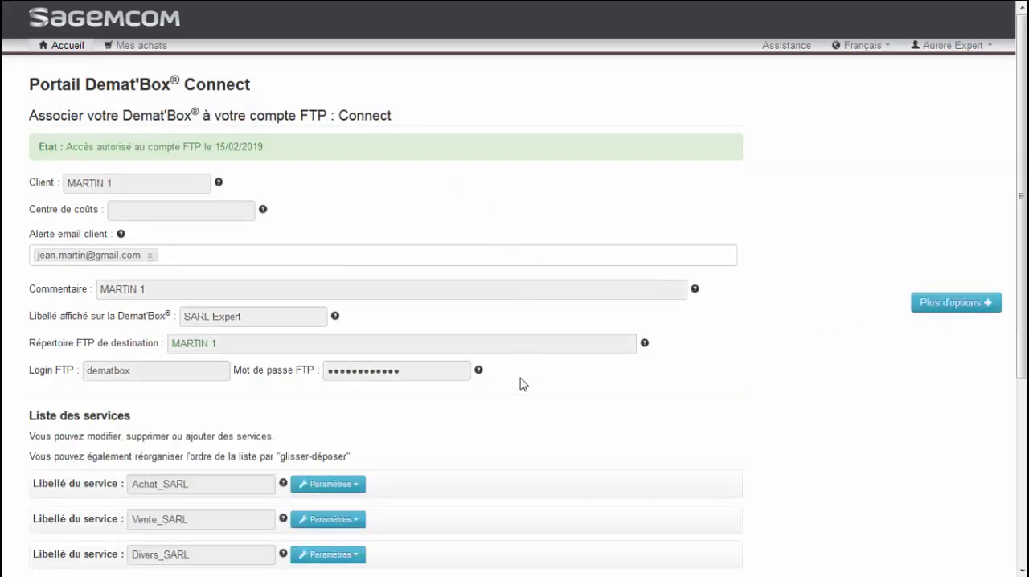
pyautogui.scroll(-1, 523, 384)
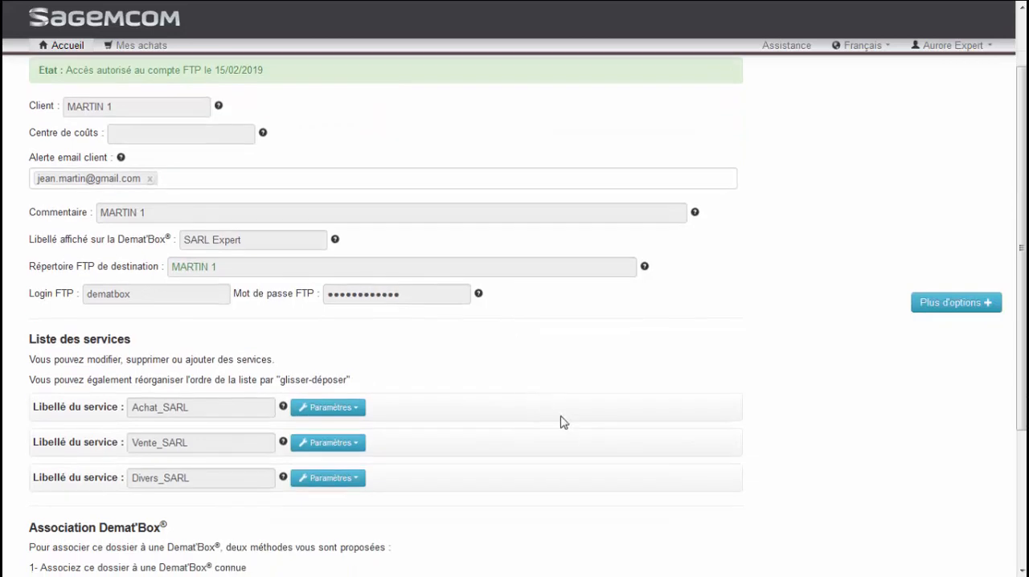
pyautogui.scroll(-2, 540, 504)
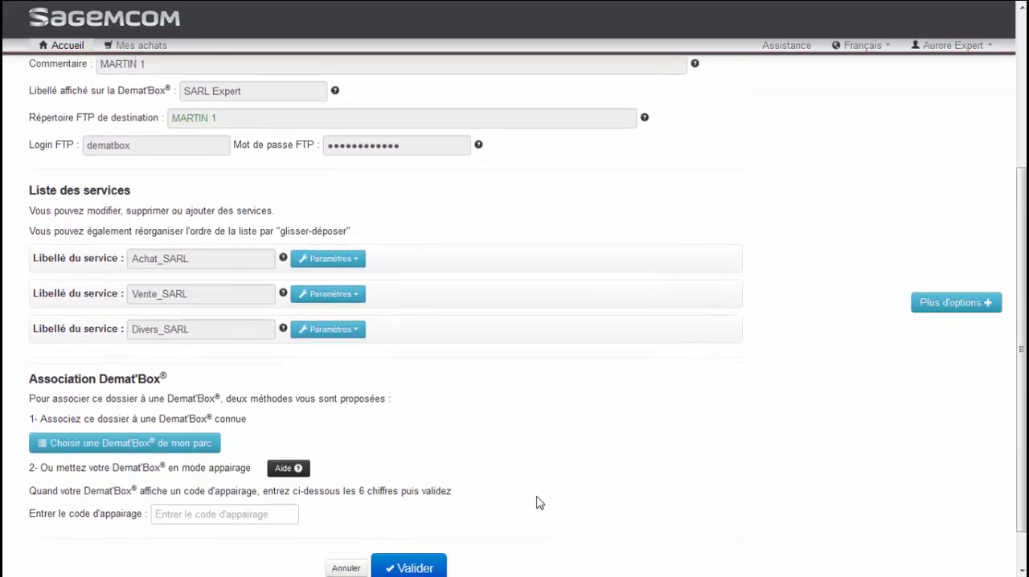
# - Enter the six-digit pairing code for the first client's folder and validate the Demat'Box association
pyautogui.click(264, 509)
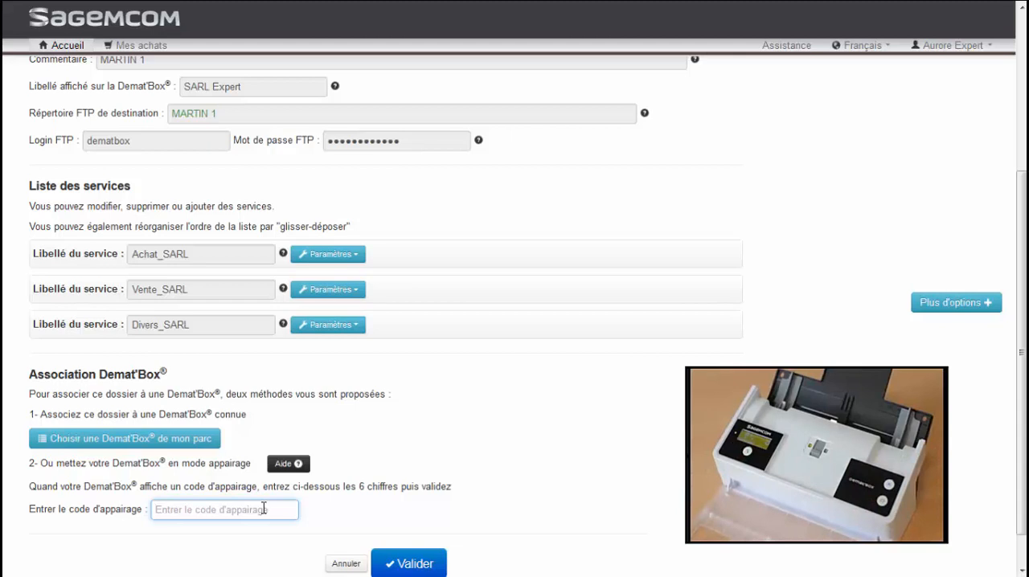
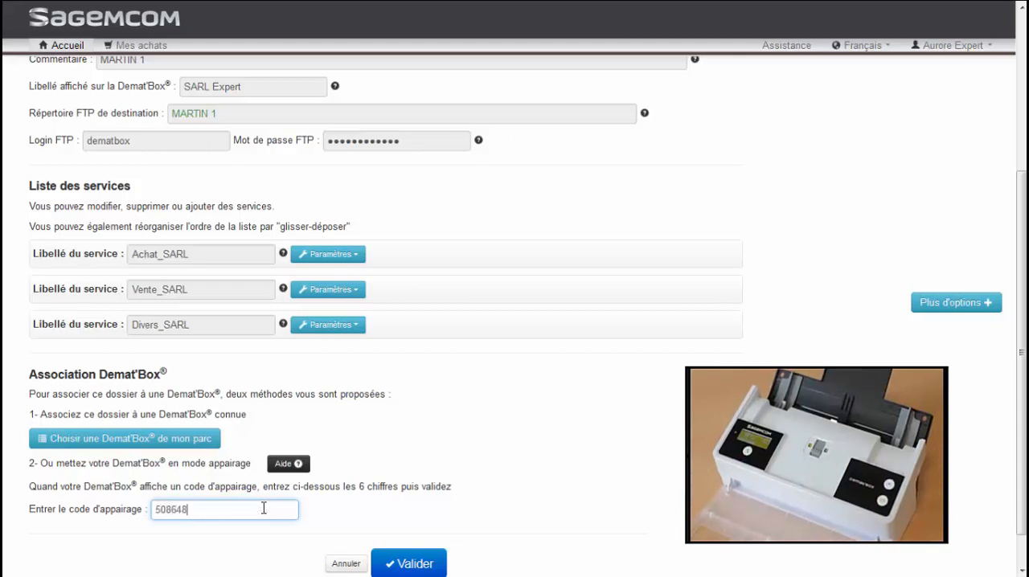
pyautogui.click(408, 562)
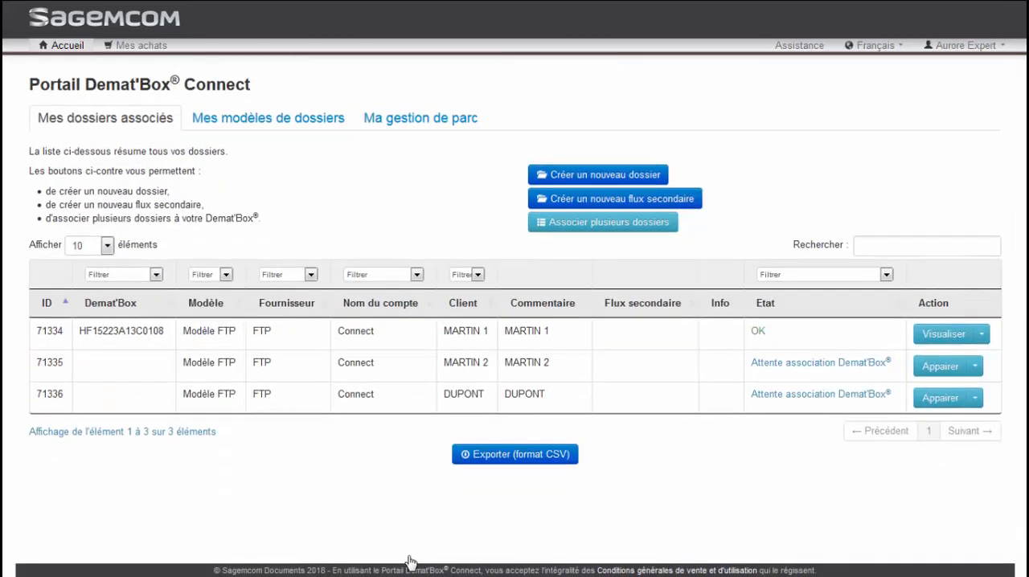
# - Pair the second client's folder with the known Demat'Box chosen from the device fleet, and validate the association
pyautogui.click(932, 367)
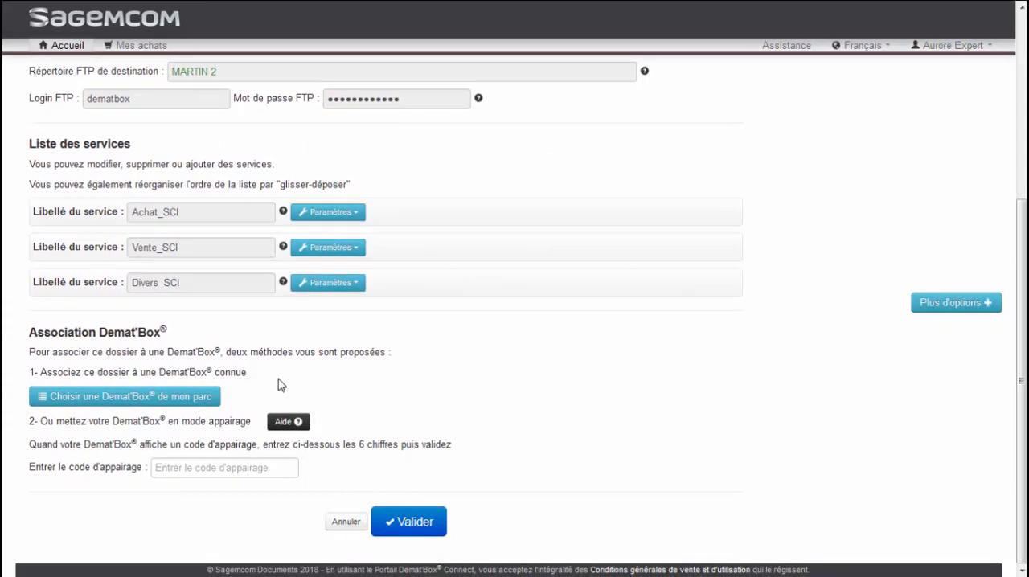
pyautogui.click(213, 398)
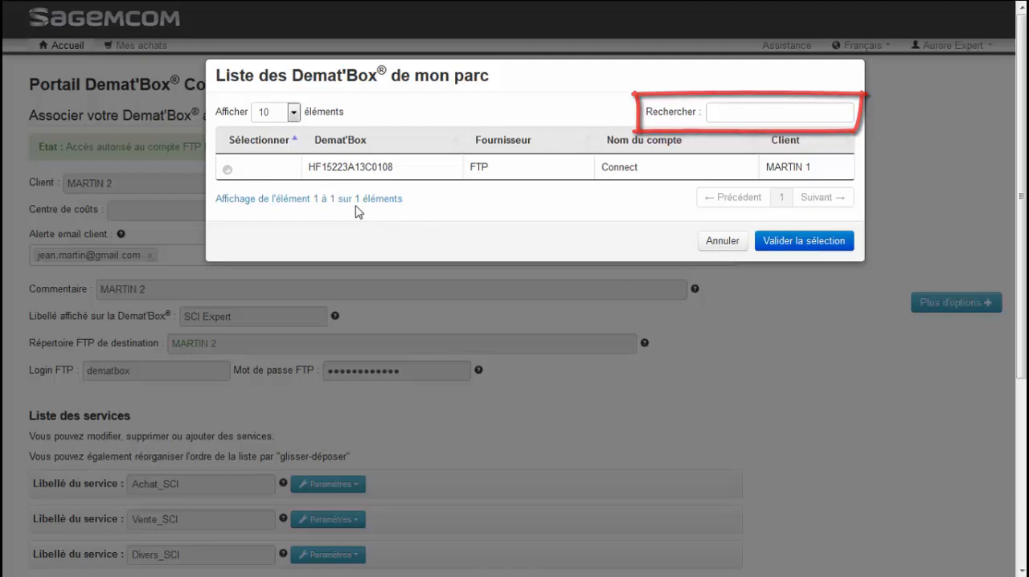
pyautogui.click(228, 170)
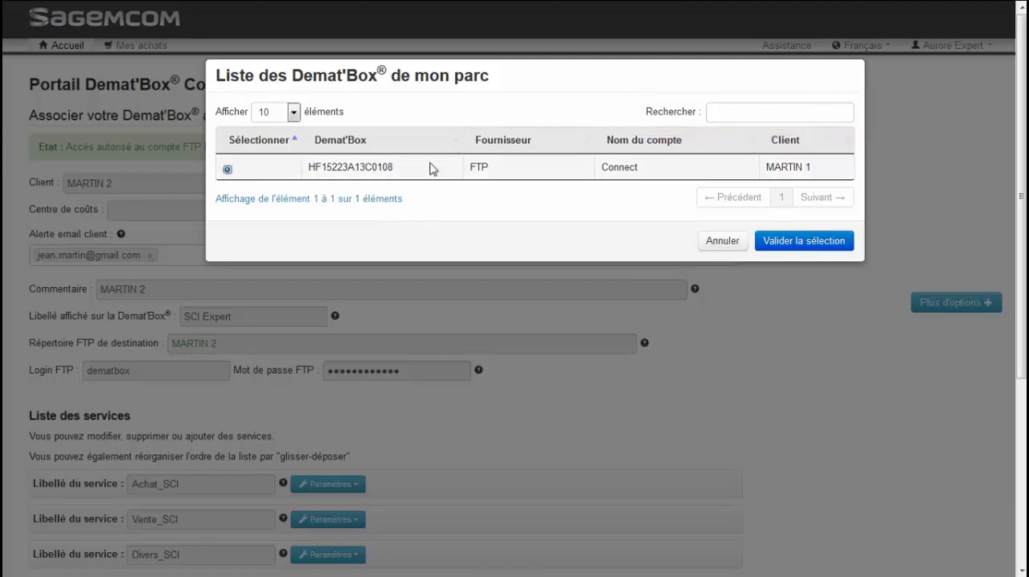
pyautogui.click(801, 242)
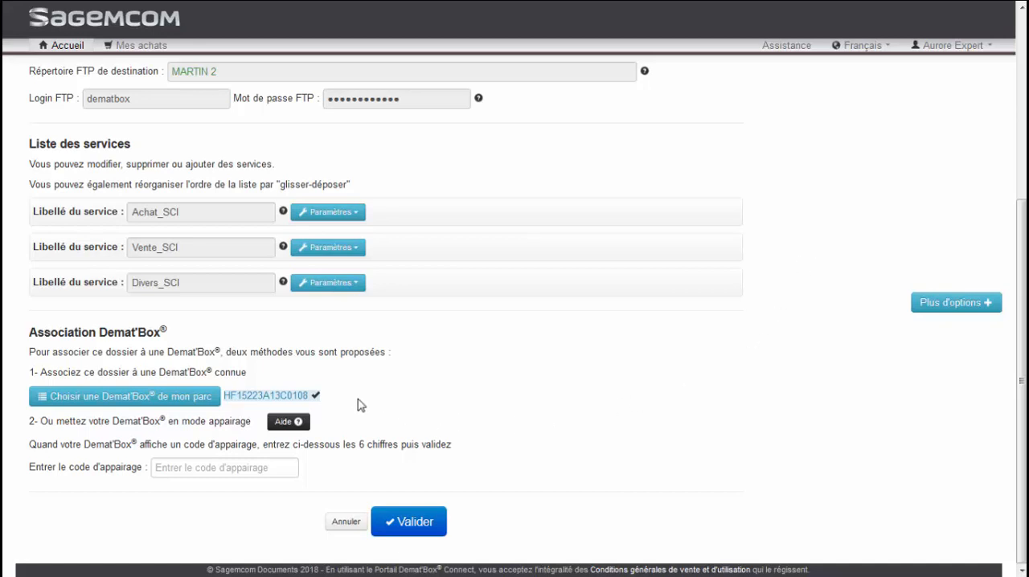
pyautogui.click(431, 518)
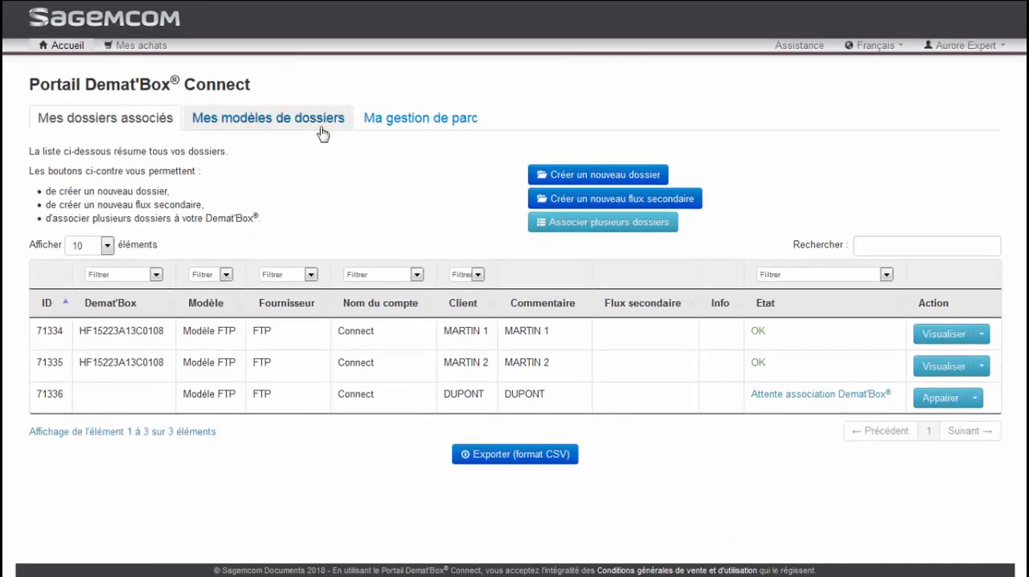
# - From the folder models list, open the folder creation and synchronisation page for Modèle FTP
pyautogui.click(322, 133)
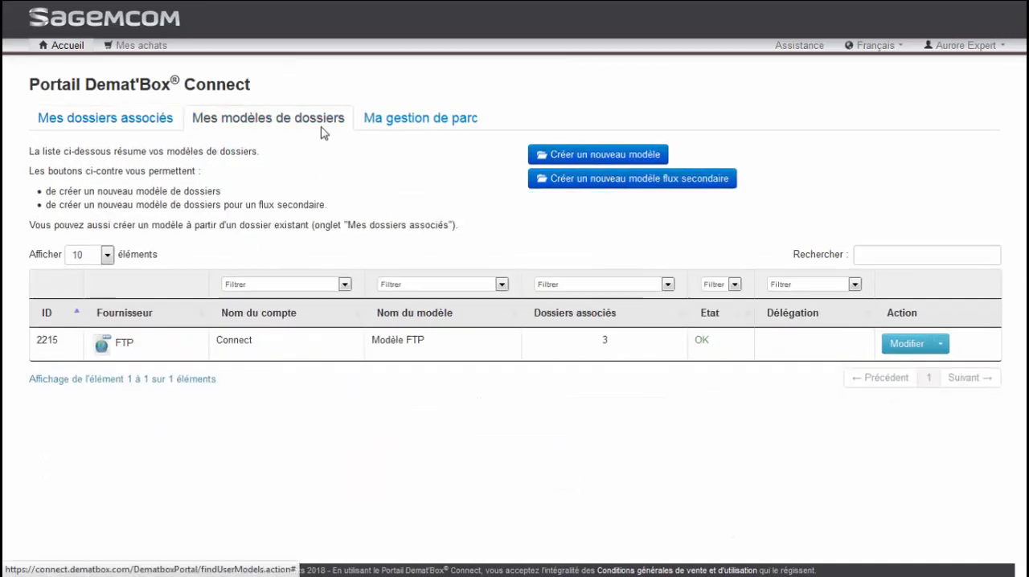
pyautogui.click(939, 343)
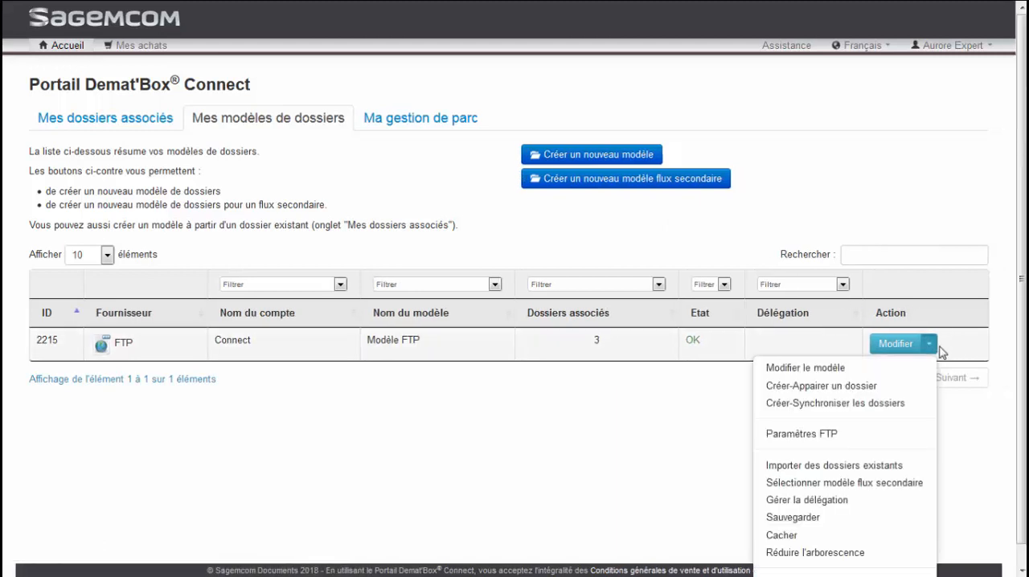
pyautogui.click(836, 403)
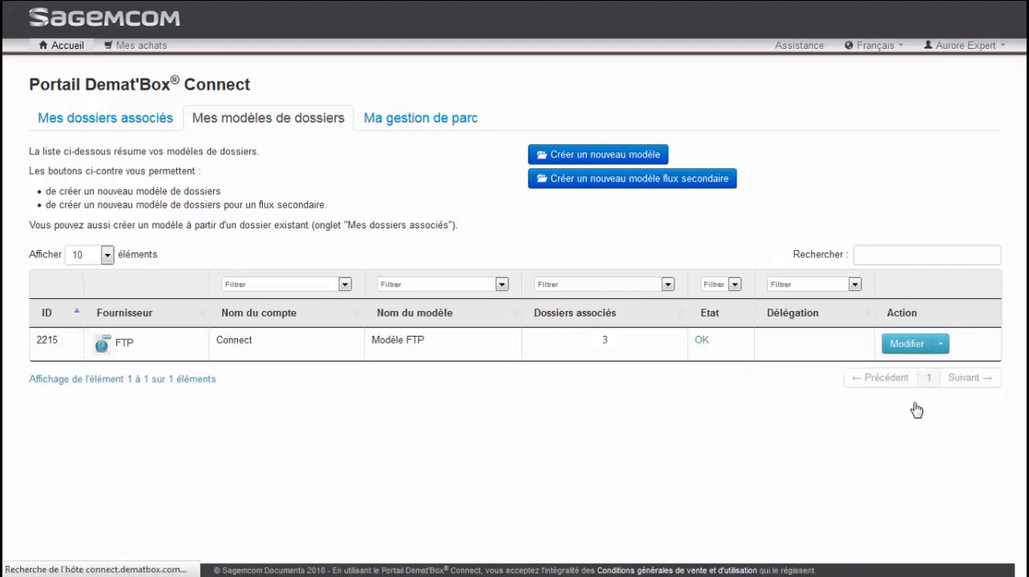
# - Add a fourth client row with the client's name as client and folder, plus the FTP login and password, leaving alert email and abbreviated company empty
pyautogui.doubleClick(99, 383)
pyautogui.write('GI')
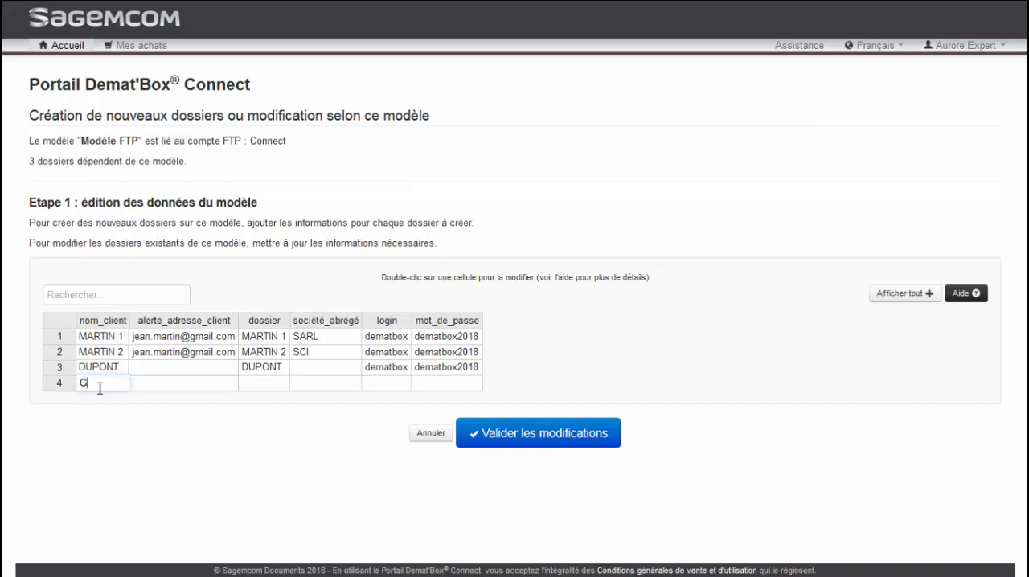
pyautogui.write('LLES')
pyautogui.press('Tab')
pyautogui.press('Tab')
pyautogui.write('GILLES')
pyautogui.press('Tab')
pyautogui.press('Tab')
pyautogui.write('dematbox')
pyautogui.press('Tab')
pyautogui.press('Tab')
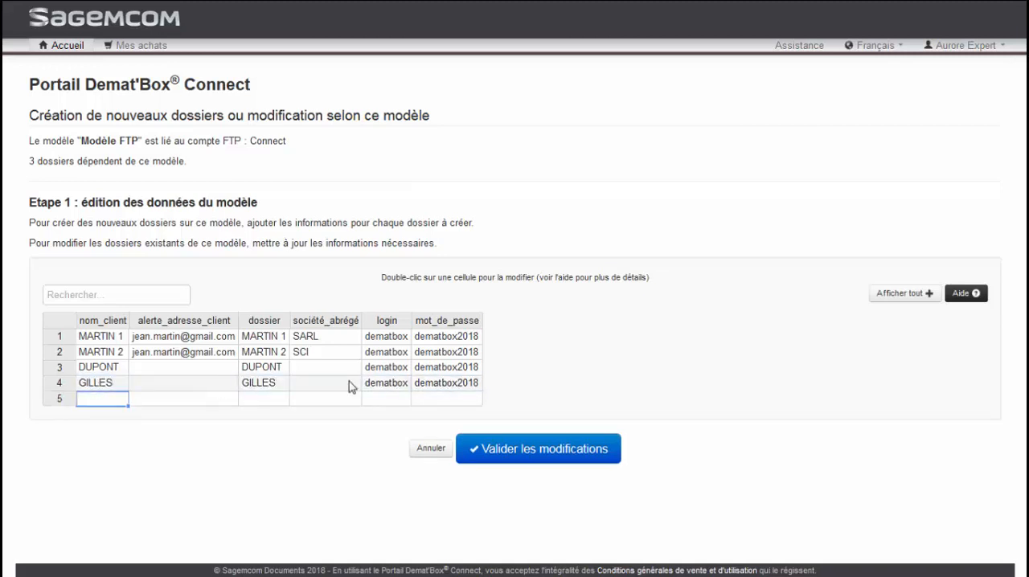
# - Validate the model data changes, synchronise the folders and return to the associated folders list
pyautogui.click(547, 448)
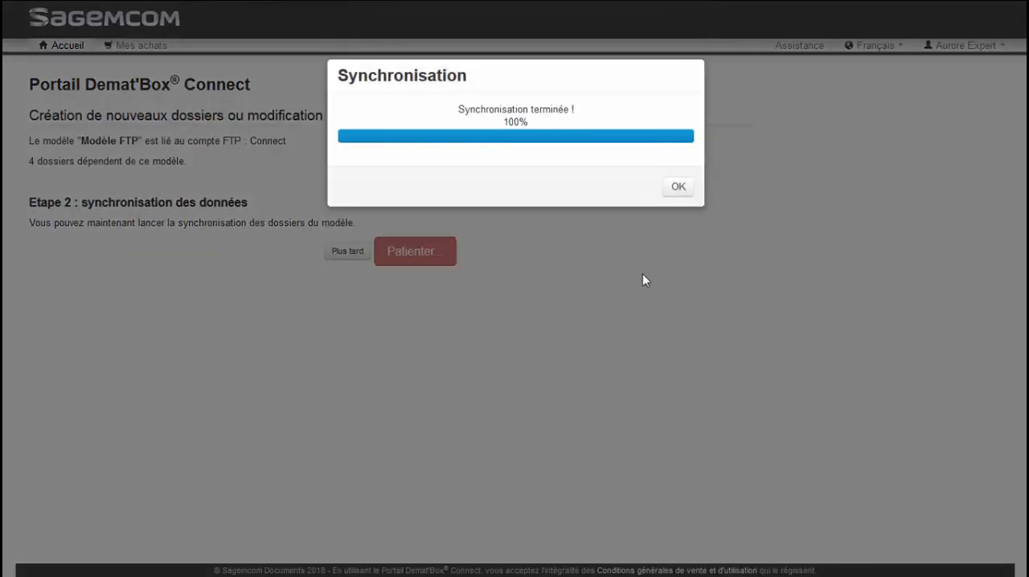
pyautogui.click(679, 187)
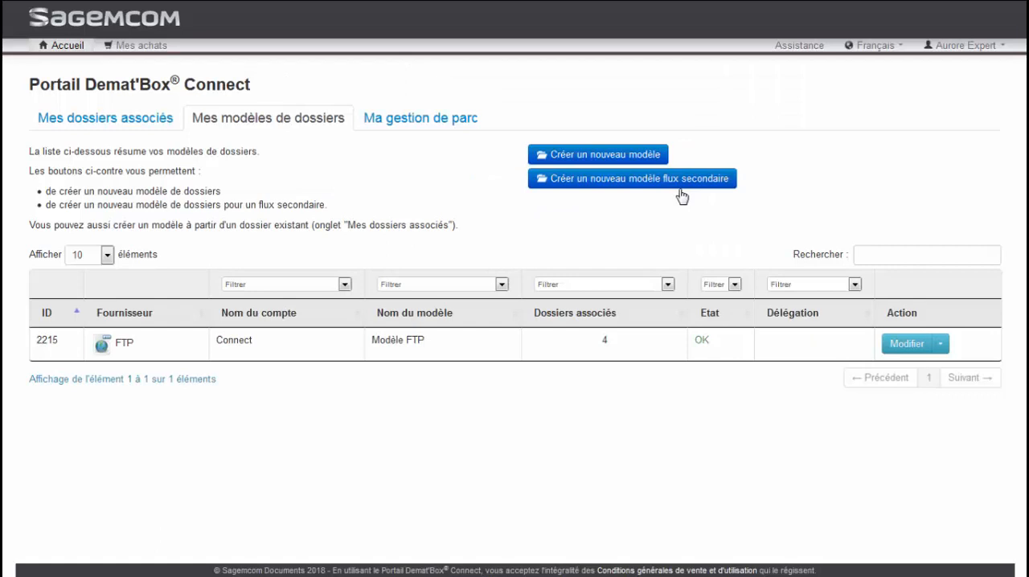
pyautogui.click(171, 123)
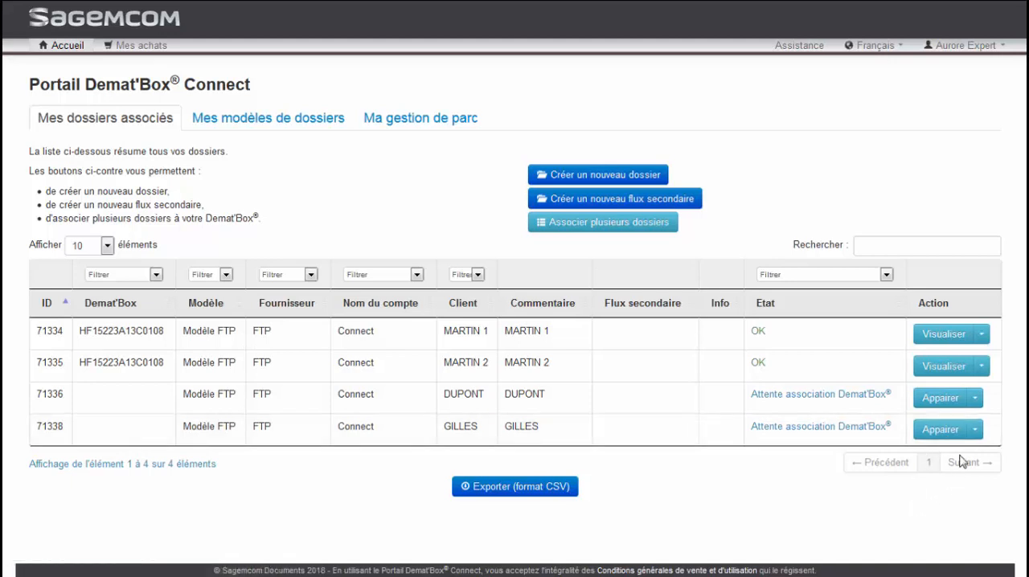
# - Examine the actions available for the first client's folder, including deletion, and those for Modèle FTP
pyautogui.click(981, 335)
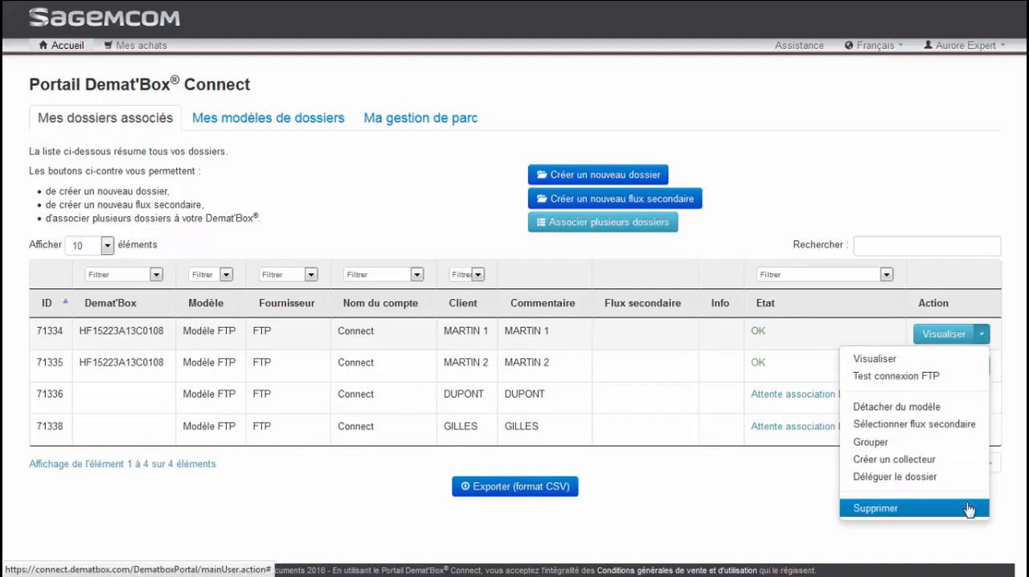
pyautogui.click(948, 529)
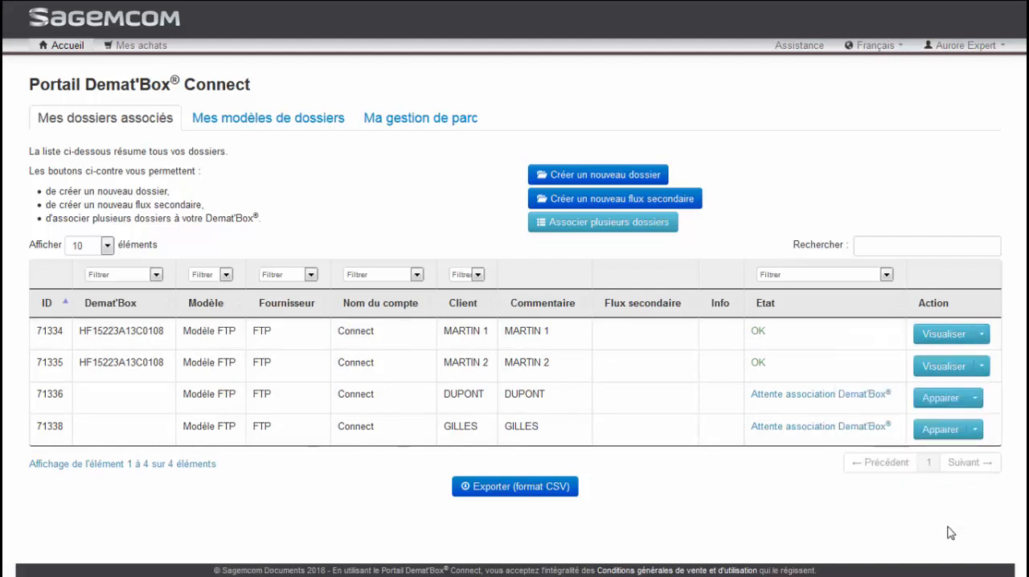
pyautogui.click(282, 121)
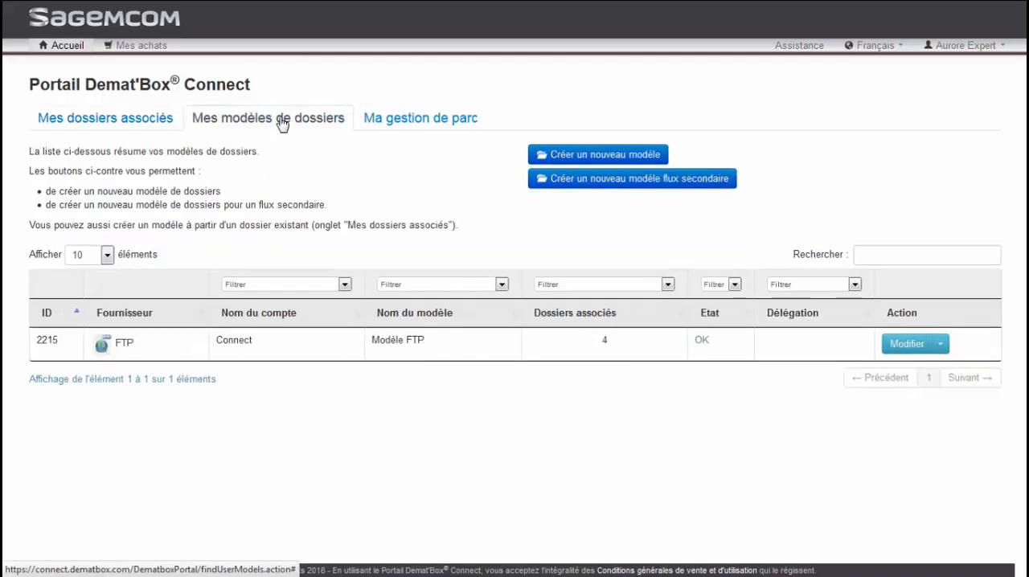
pyautogui.click(938, 350)
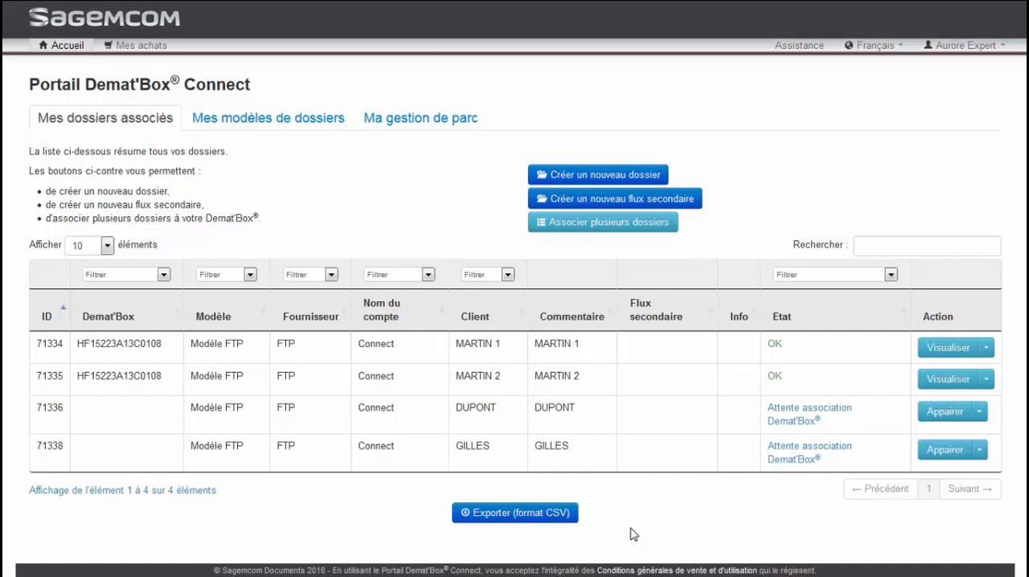
# - Search the associated folders list for the fourth client's name, and clear the search
pyautogui.click(889, 247)
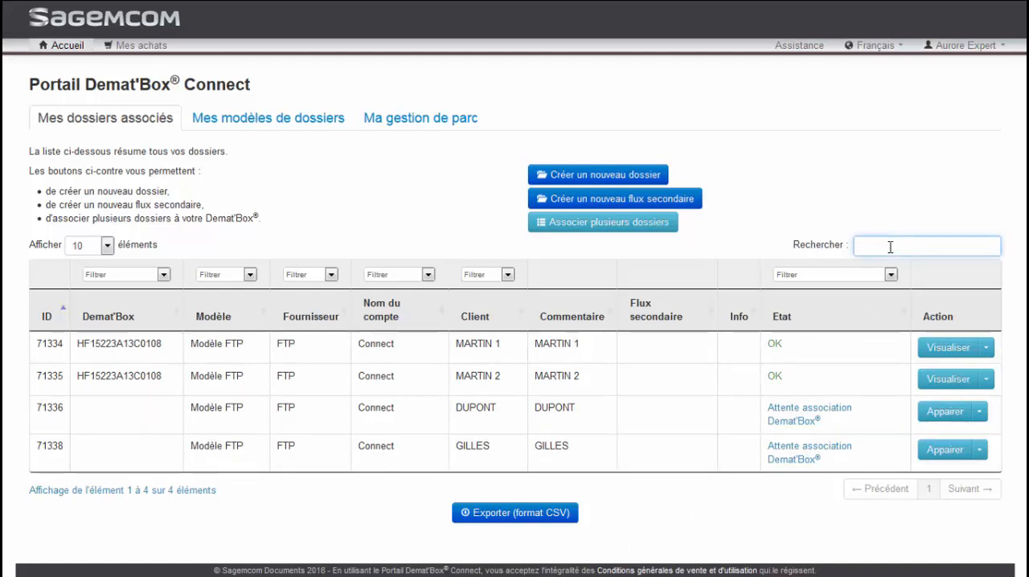
pyautogui.write('GILLES')
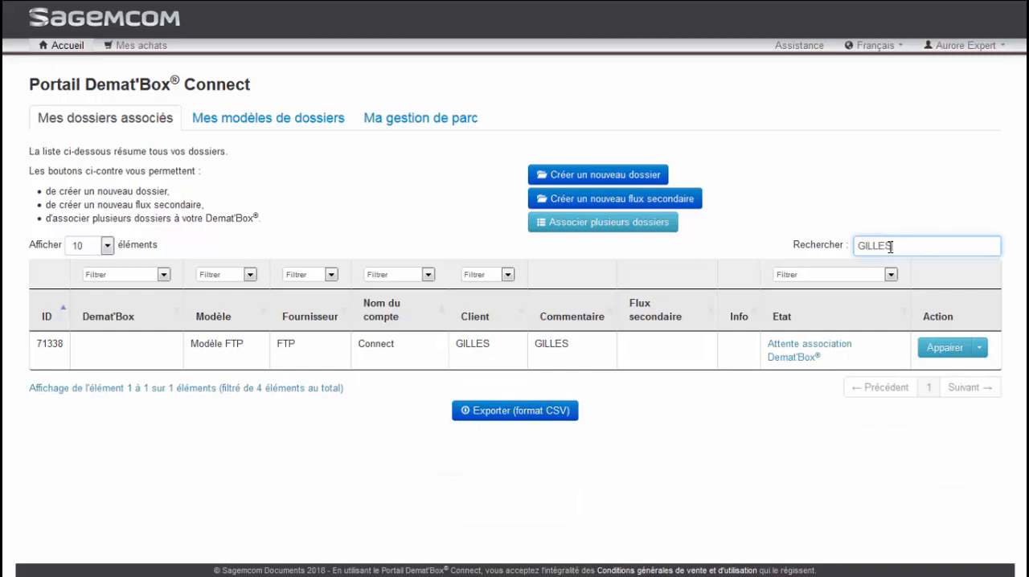
pyautogui.press('BackSpace')
pyautogui.press('BackSpace')
pyautogui.press('BackSpace')
pyautogui.press('BackSpace')
pyautogui.press('BackSpace')
pyautogui.press('BackSpace')
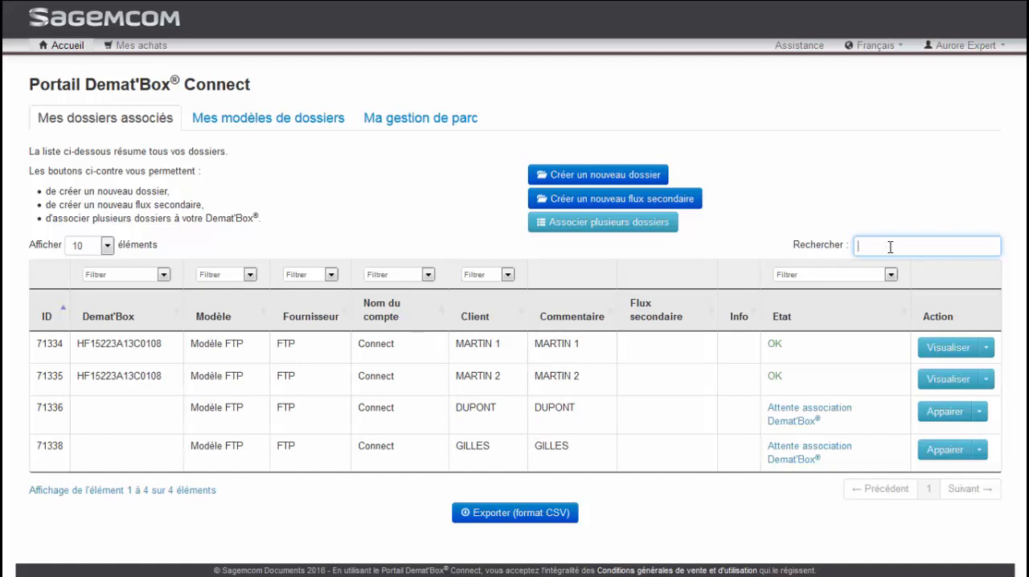
# - Filter the associated folders by the paired Demat'Box and by the first client
pyautogui.click(164, 275)
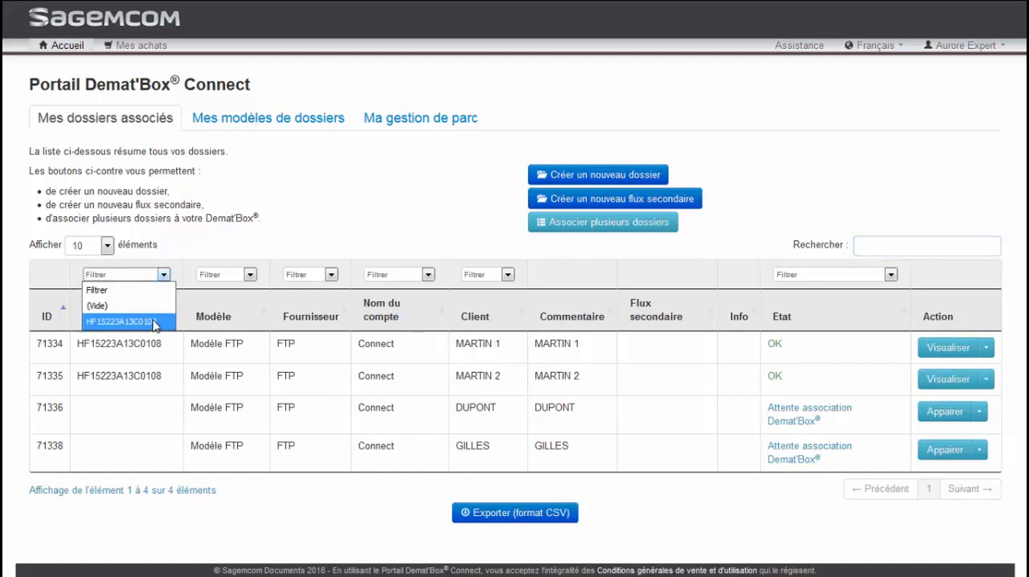
pyautogui.click(155, 323)
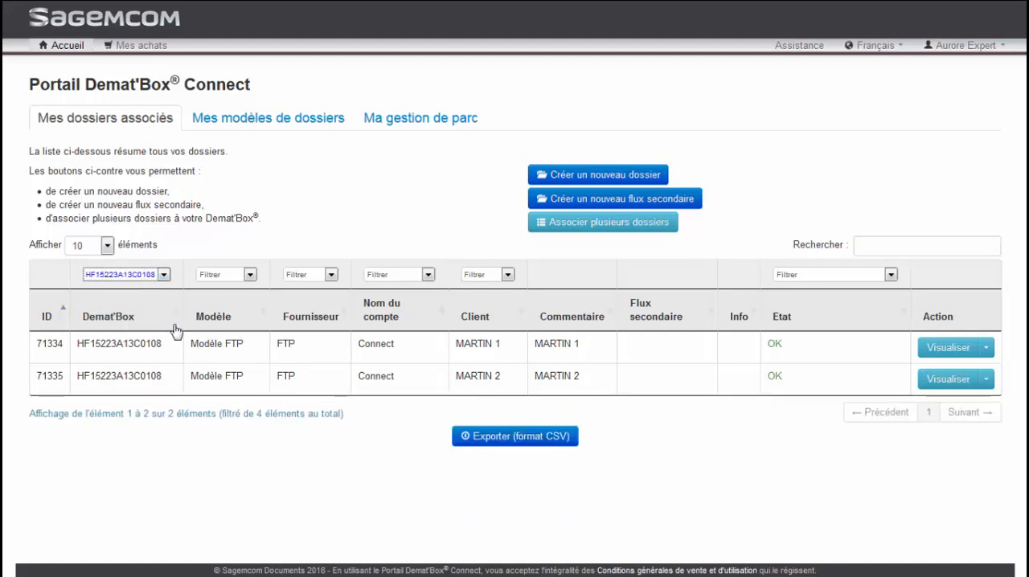
pyautogui.click(507, 275)
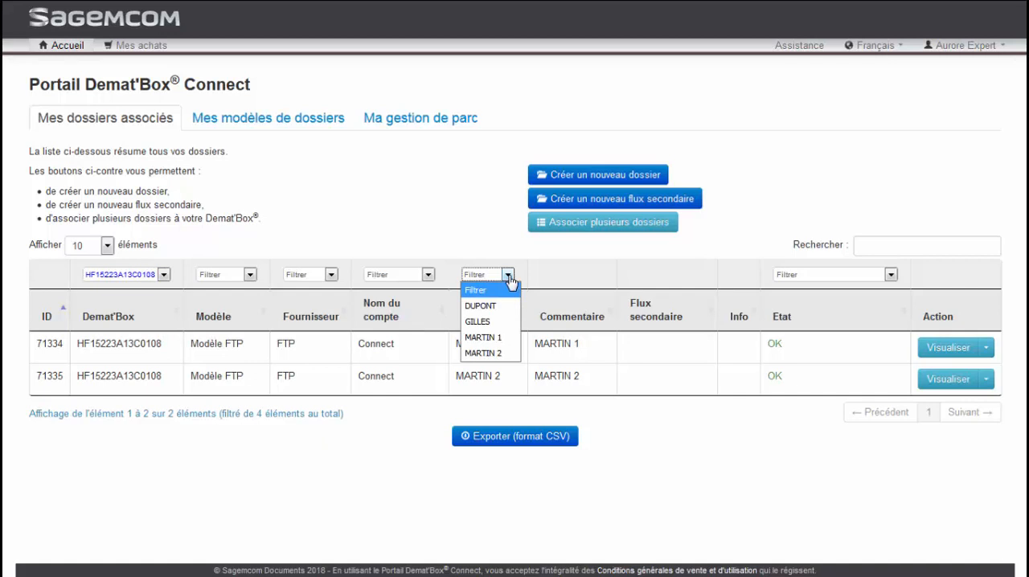
pyautogui.click(496, 338)
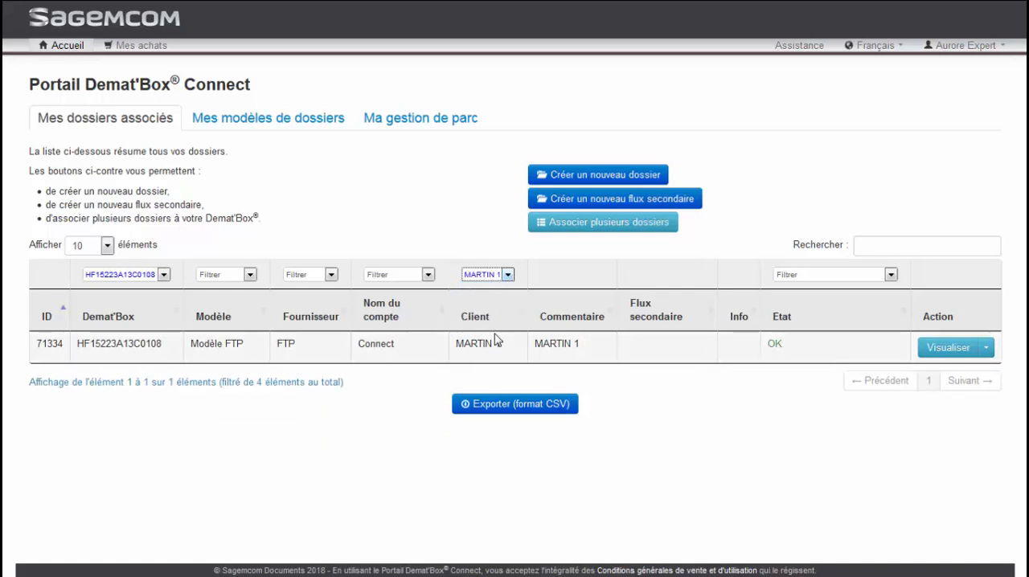